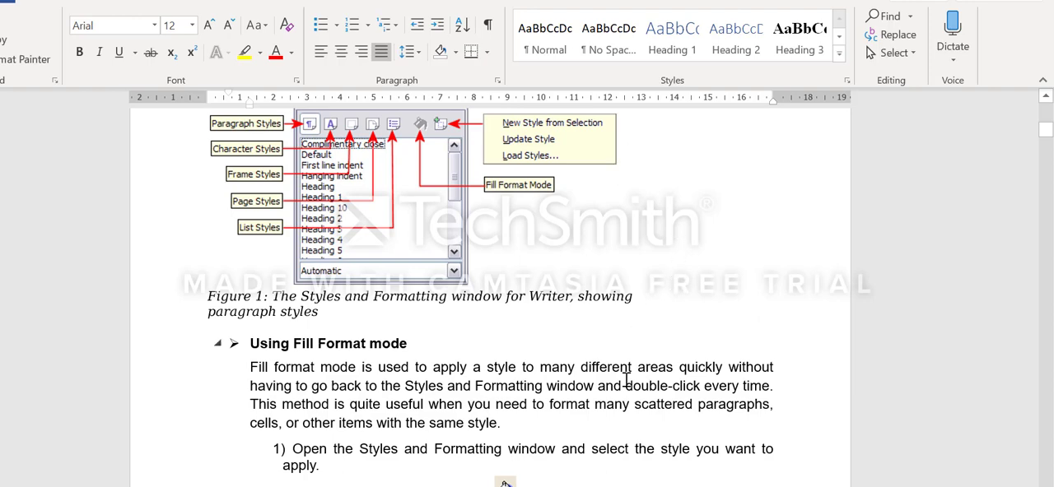
Review the "Using the Styles and Formatting window" section and Figure 1 in the Word notes
{"action": "key", "text": "alt+Tab"}
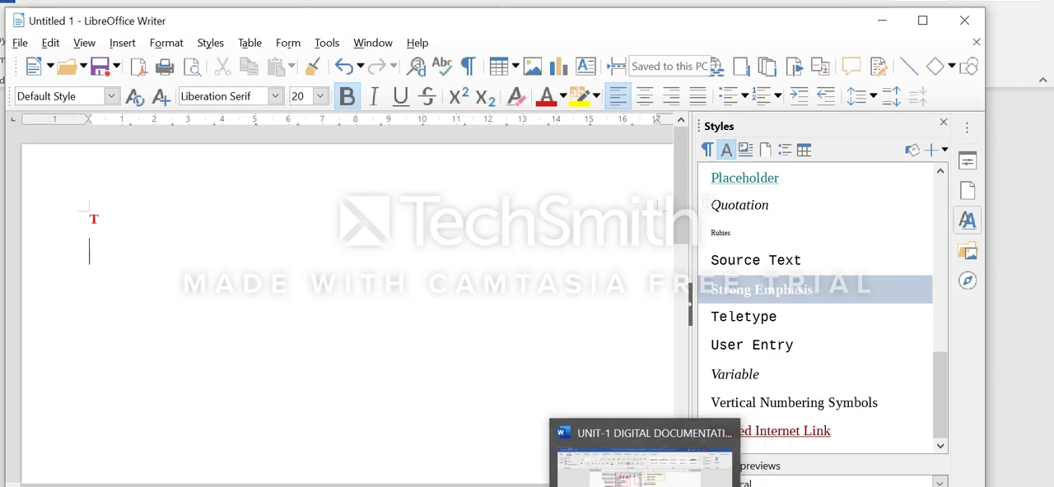
{"action": "left_click", "coordinate": [644, 486]}
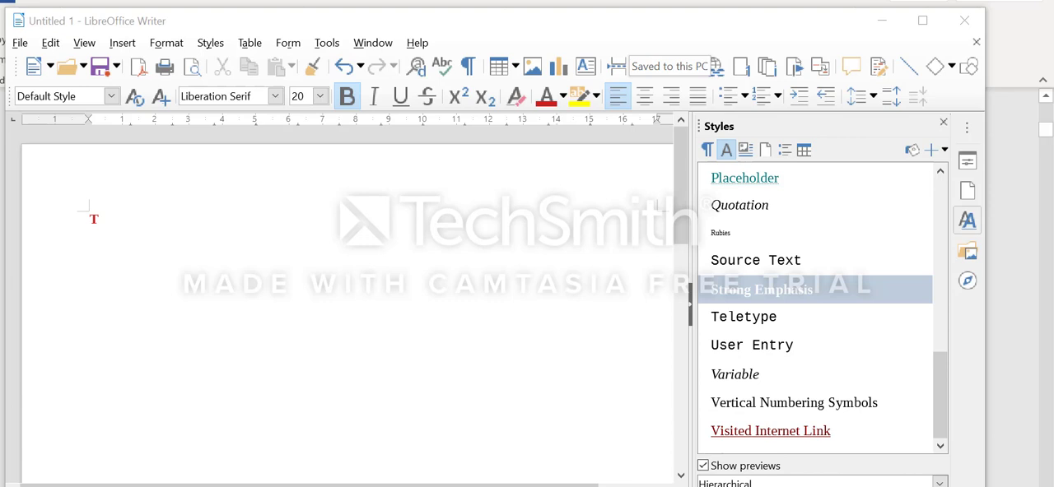
{"action": "left_click", "coordinate": [951, 1]}
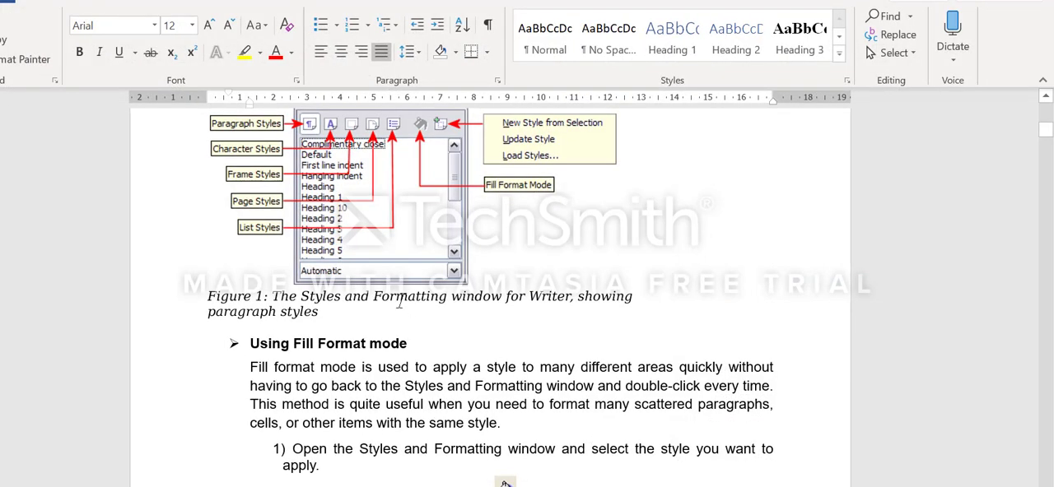
{"action": "scroll", "coordinate": [404, 301], "scroll_direction": "up", "scroll_amount": 15}
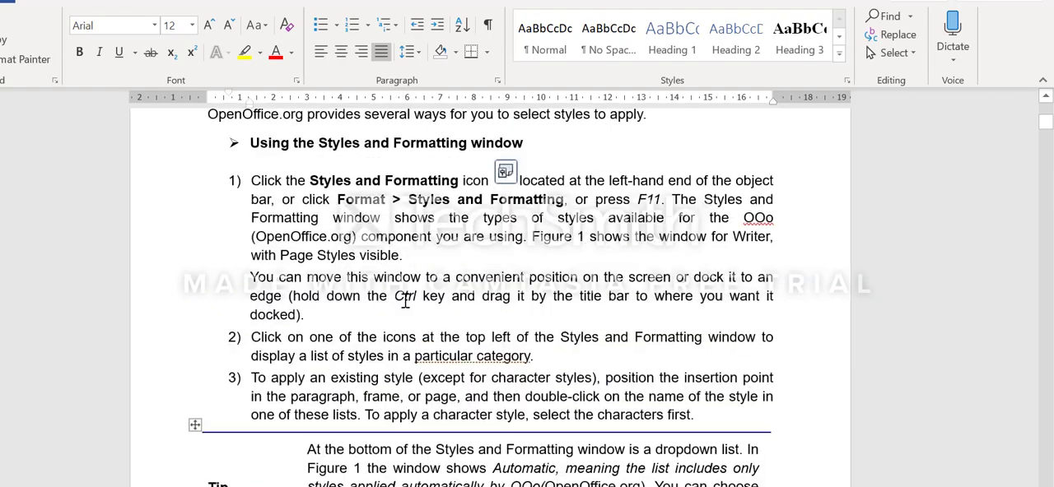
{"action": "scroll", "coordinate": [405, 301], "scroll_direction": "up", "scroll_amount": 3}
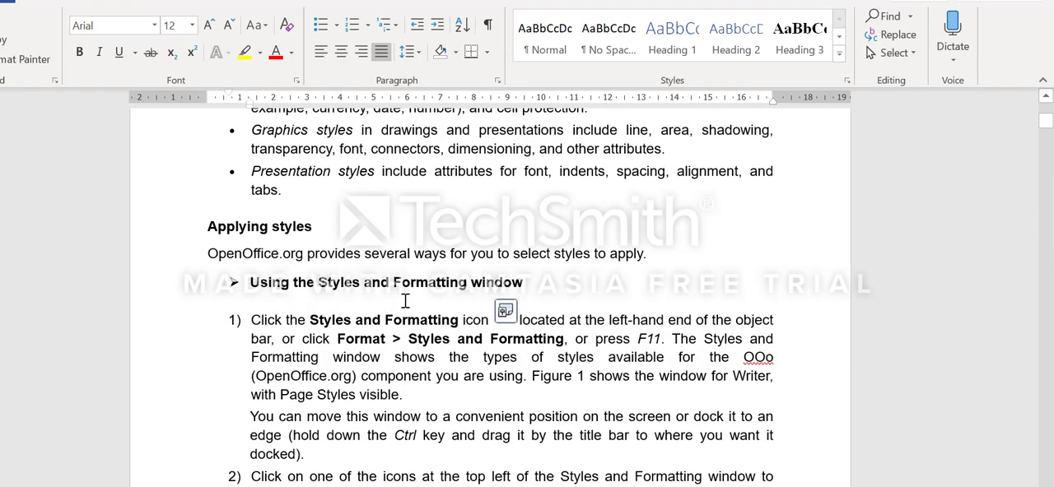
{"action": "scroll", "coordinate": [405, 301], "scroll_direction": "down", "scroll_amount": 3}
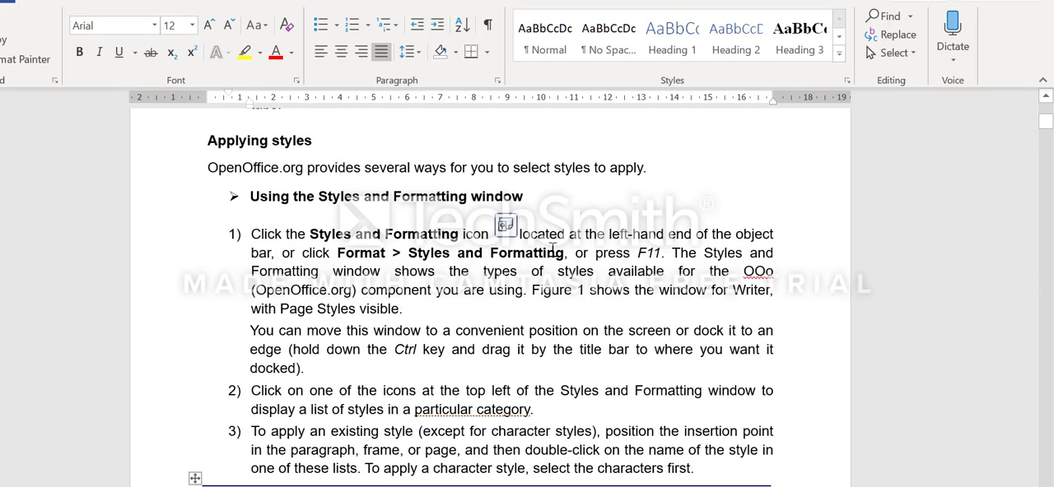
{"action": "scroll", "coordinate": [553, 252], "scroll_direction": "down", "scroll_amount": 18}
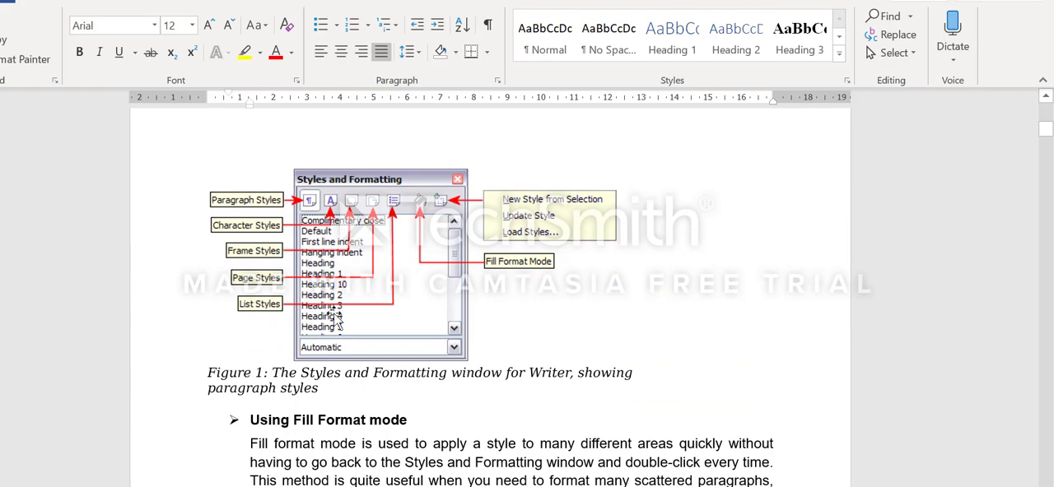
Switch to LibreOffice Writer, reopen the Styles deck in the sidebar and list the paragraph styles
{"action": "key", "text": "alt+Tab"}
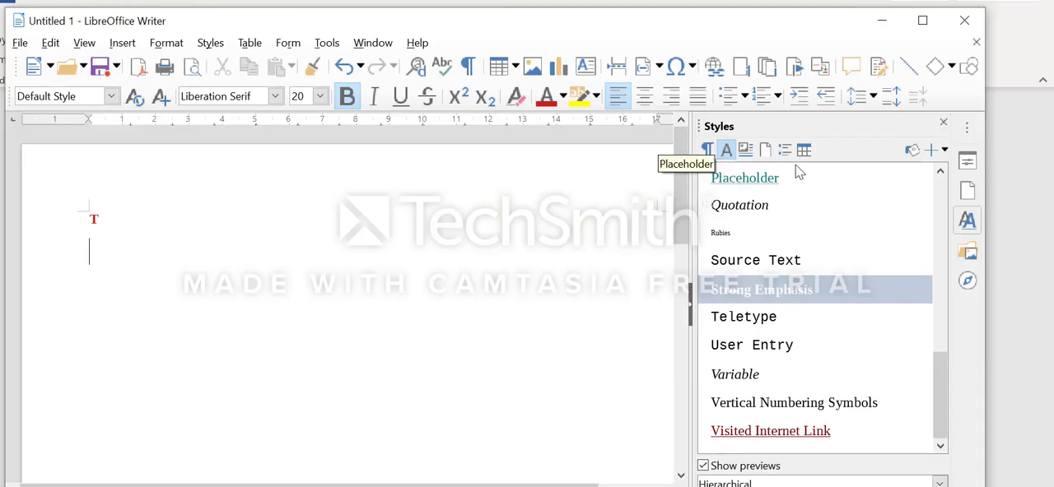
{"action": "left_click", "coordinate": [943, 122]}
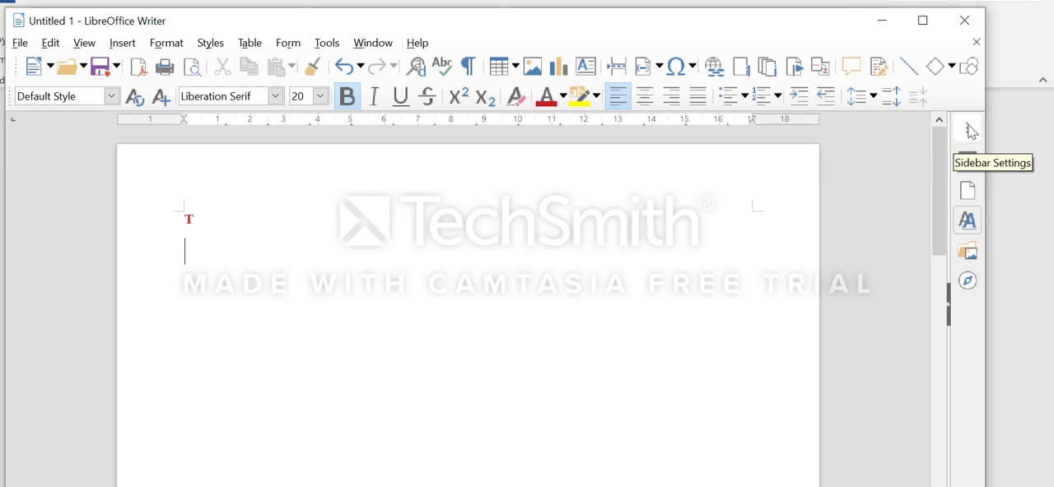
{"action": "left_click", "coordinate": [968, 128]}
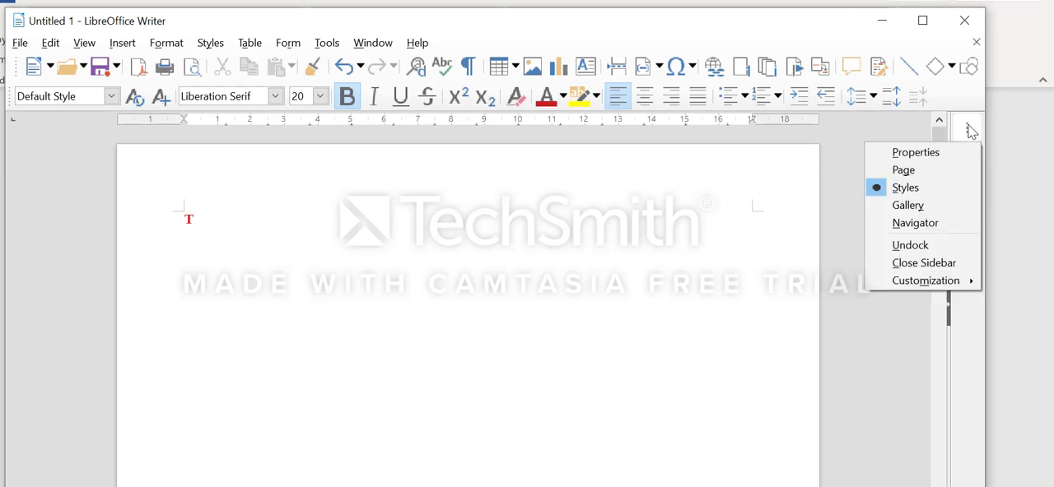
{"action": "left_click", "coordinate": [906, 189]}
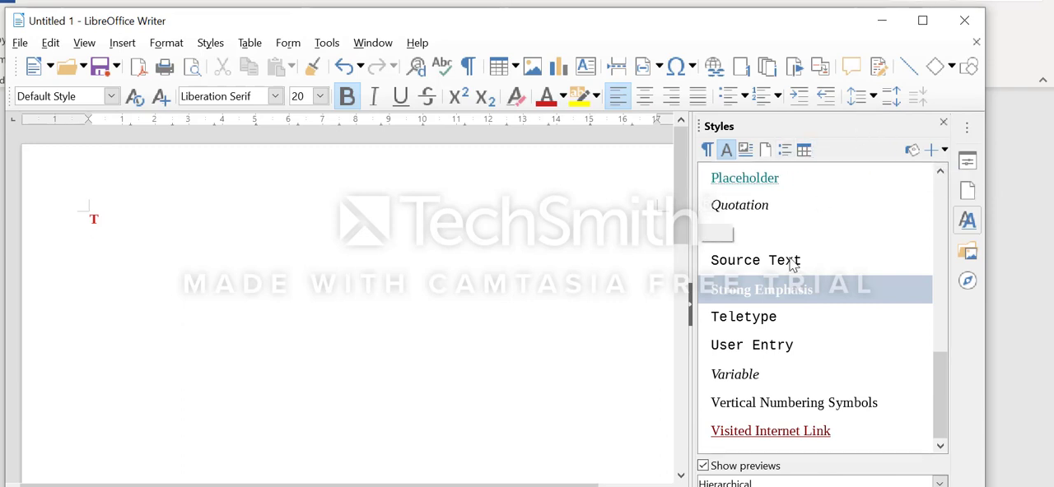
{"action": "left_click", "coordinate": [756, 207]}
{"action": "left_click", "coordinate": [706, 149]}
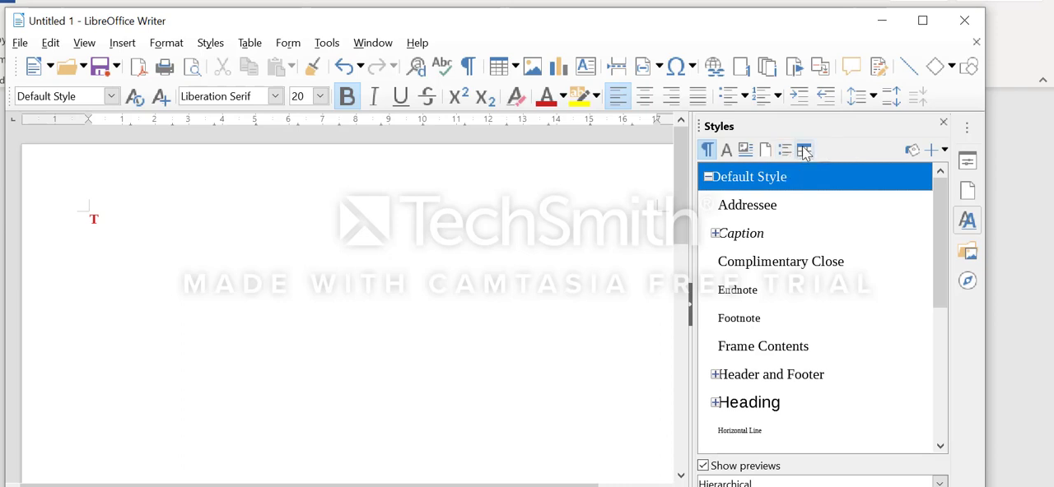
Complete the first line of the document so it reads "This is my first class."
{"action": "left_click", "coordinate": [319, 228]}
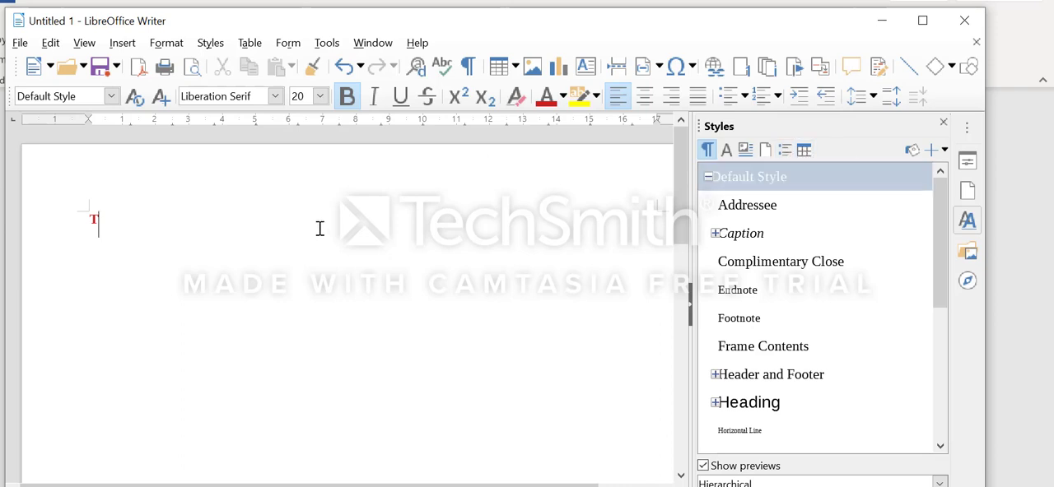
{"action": "type", "text": "is"}
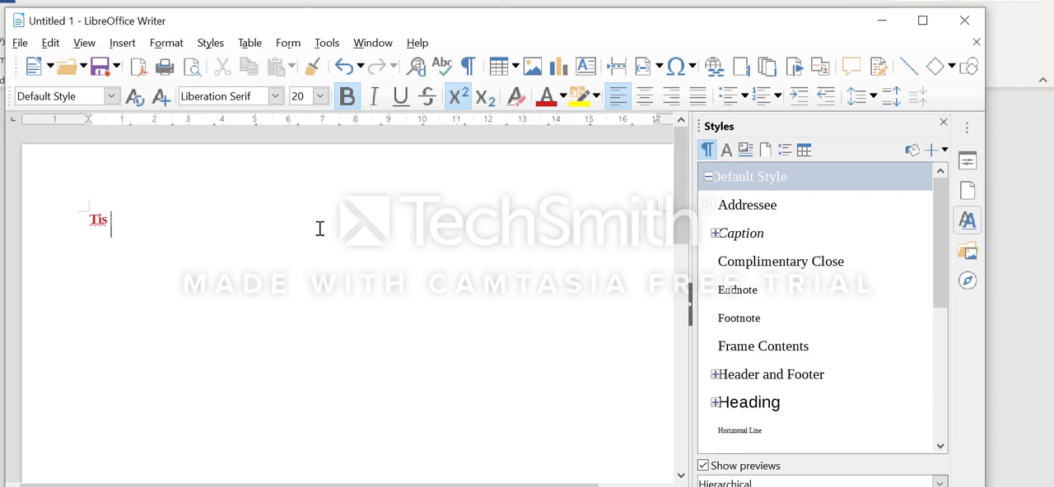
{"action": "key", "text": "BackSpace"}
{"action": "key", "text": "BackSpace"}
{"action": "type", "text": "his is my"}
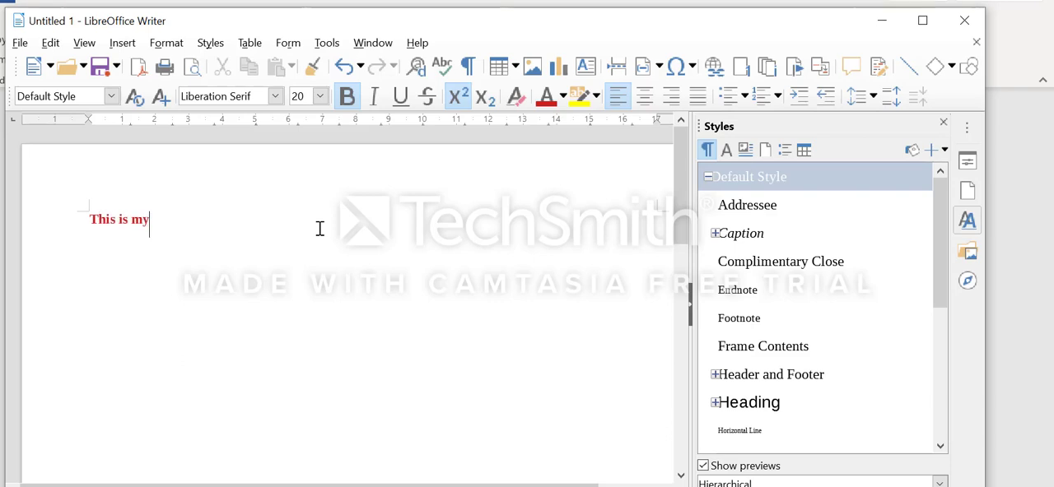
{"action": "type", "text": " first class."}
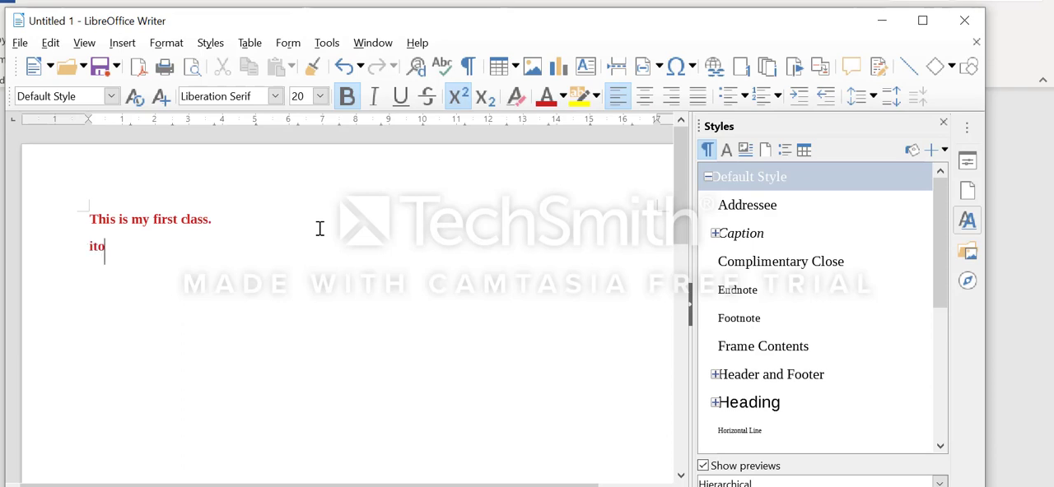
Write "today i am learning the writer software ." as the second line
{"action": "type", "text": "day i "}
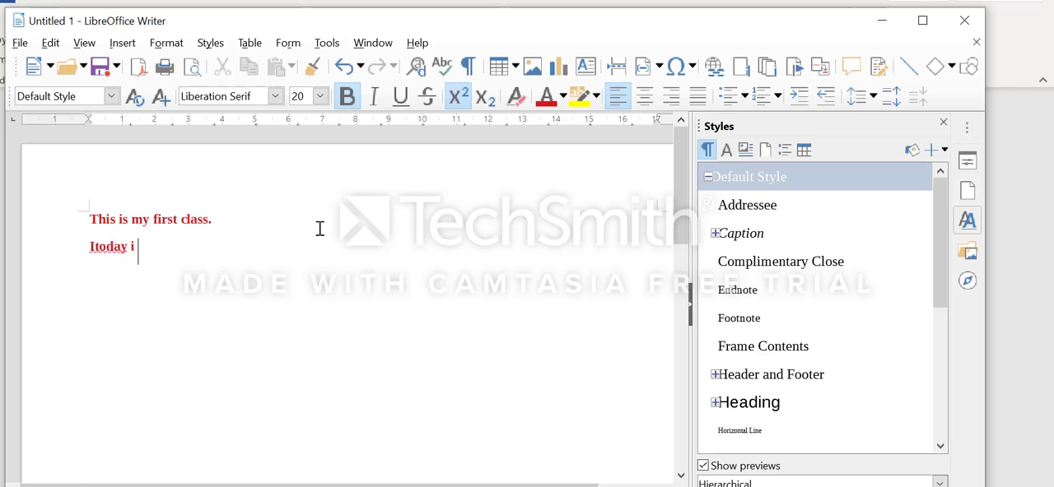
{"action": "type", "text": "am learning"}
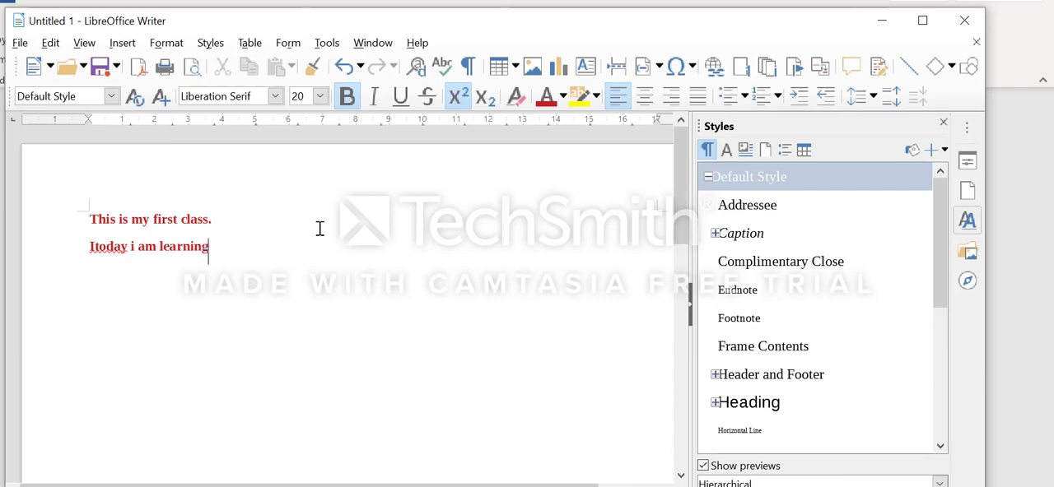
{"action": "type", "text": " the a"}
{"action": "key", "text": "BackSpace"}
{"action": "type", "text": "writer "}
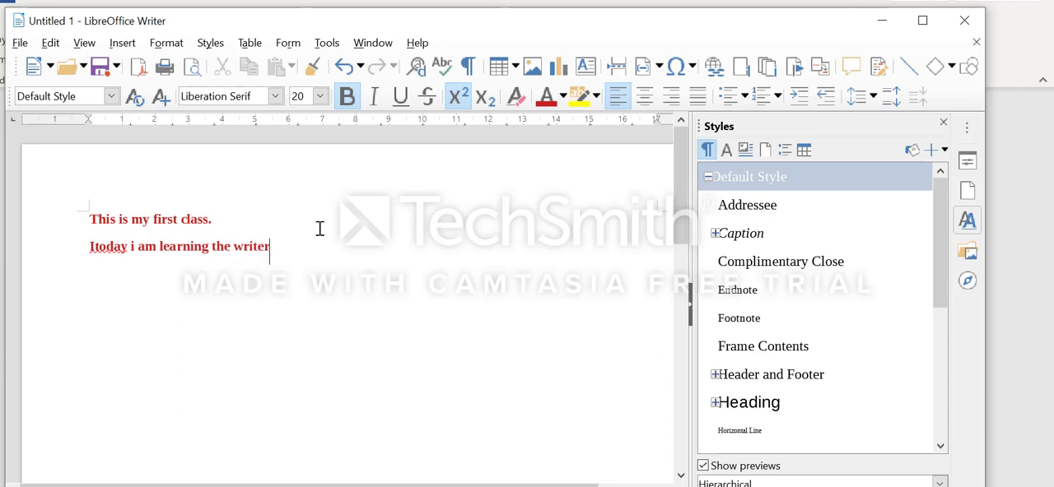
{"action": "type", "text": "software"}
{"action": "key", "text": "BackSpace"}
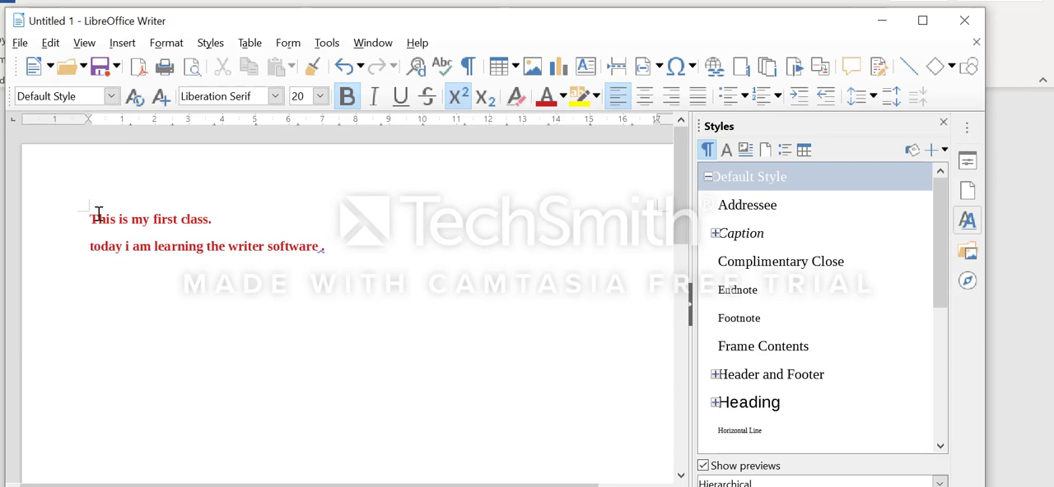
Select both text lines and apply the Addressee, Endnote and Footnote paragraph styles one after another
{"action": "left_click_drag", "start_coordinate": [90, 219], "coordinate": [348, 272]}
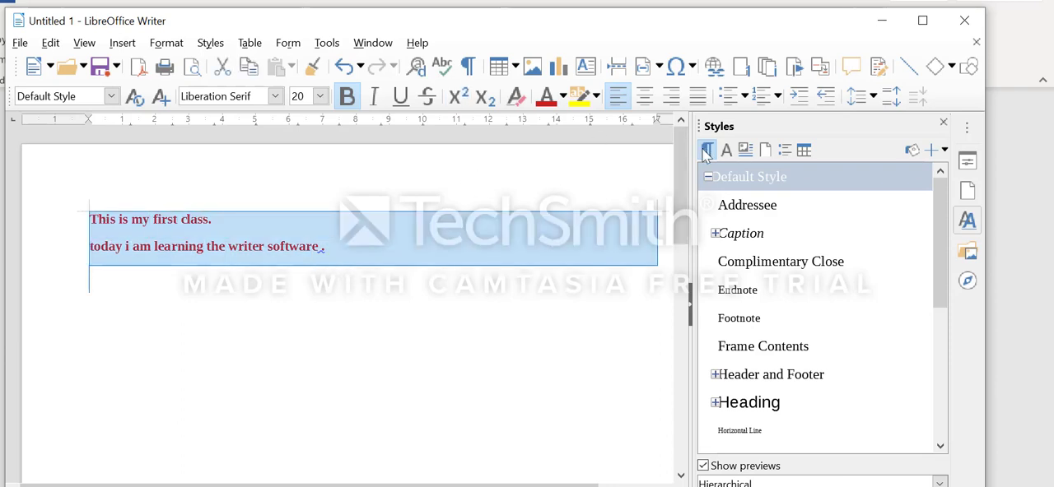
{"action": "double_click", "coordinate": [755, 212]}
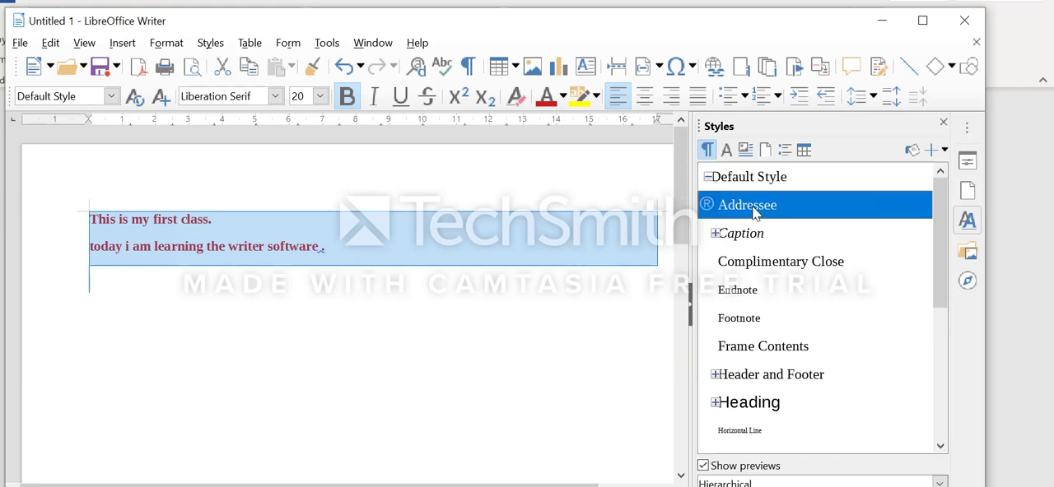
{"action": "double_click", "coordinate": [749, 295]}
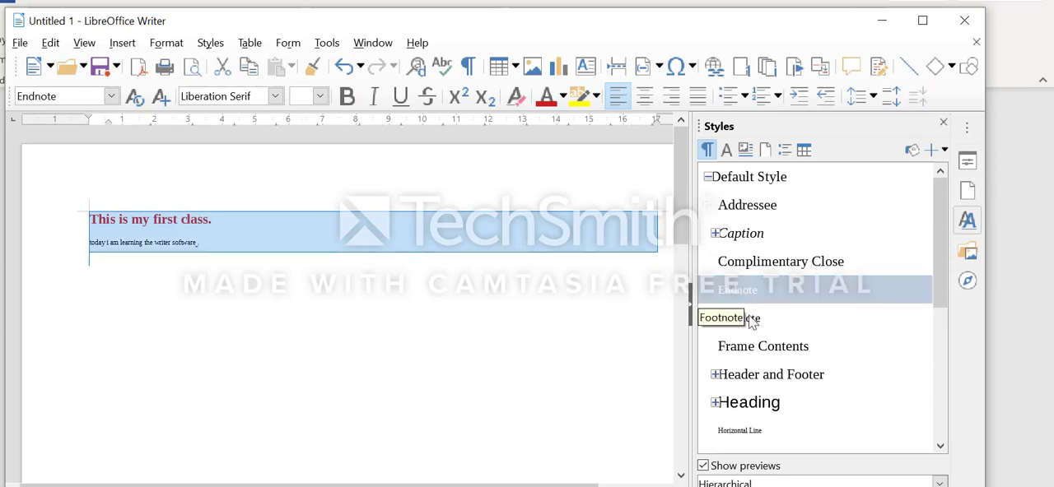
{"action": "double_click", "coordinate": [751, 319]}
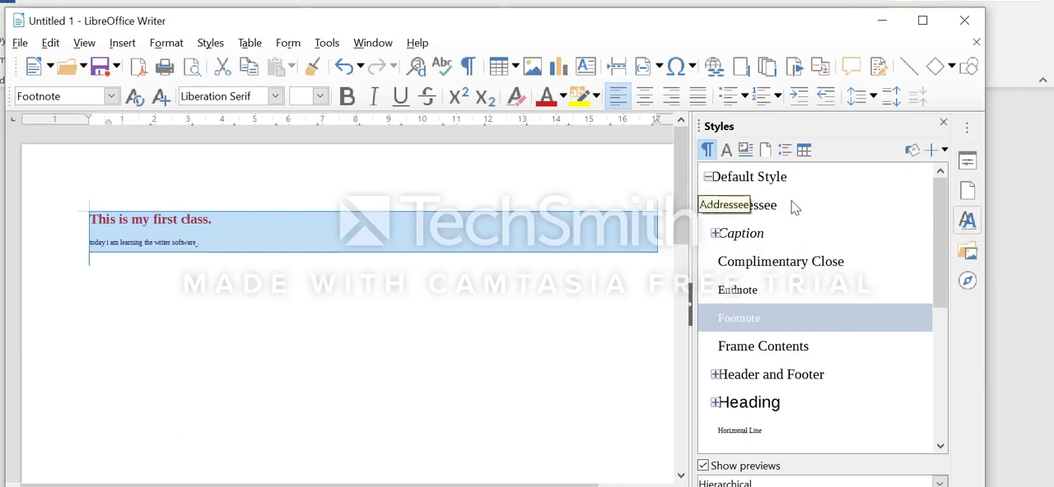
Turn on Fill Format mode and apply the Complimentary Close and Frame Contents paragraph styles to the text
{"action": "left_click", "coordinate": [913, 152]}
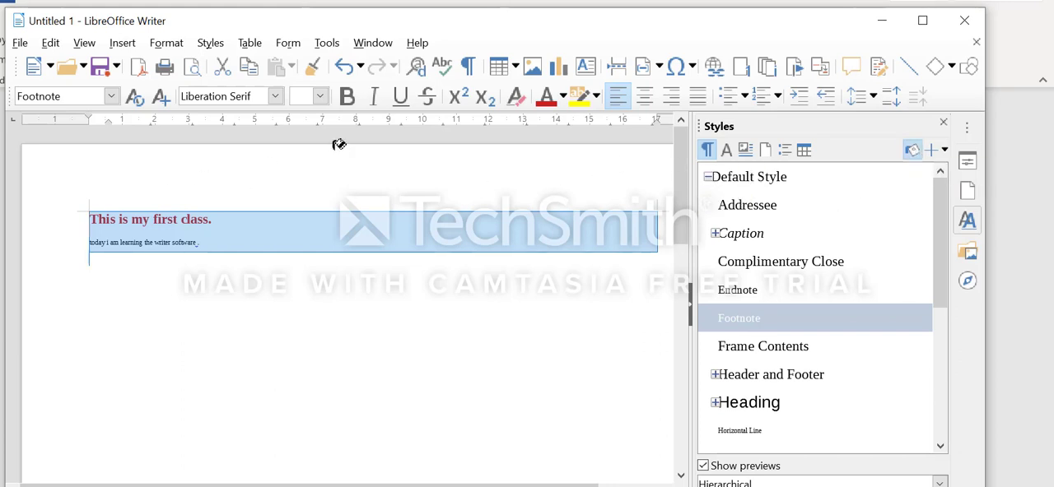
{"action": "left_click", "coordinate": [762, 263]}
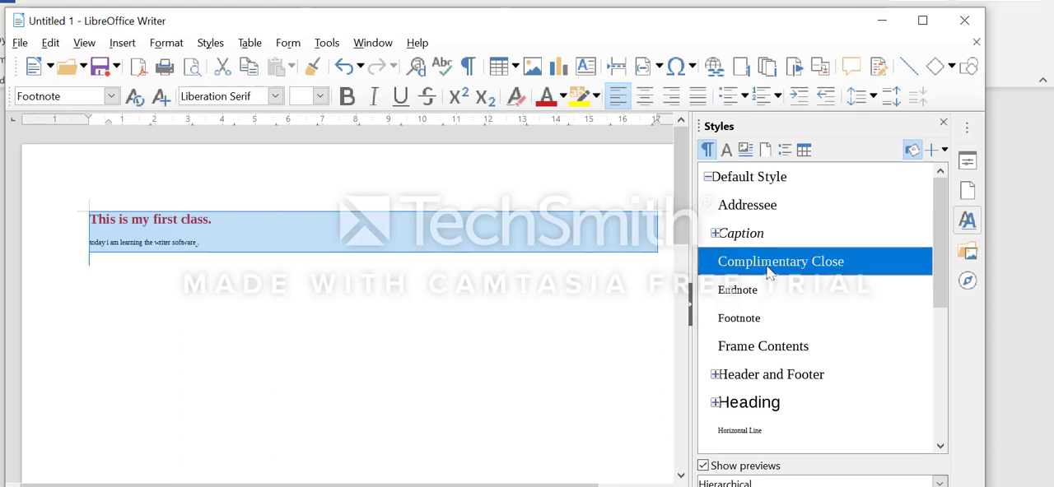
{"action": "left_click", "coordinate": [423, 233]}
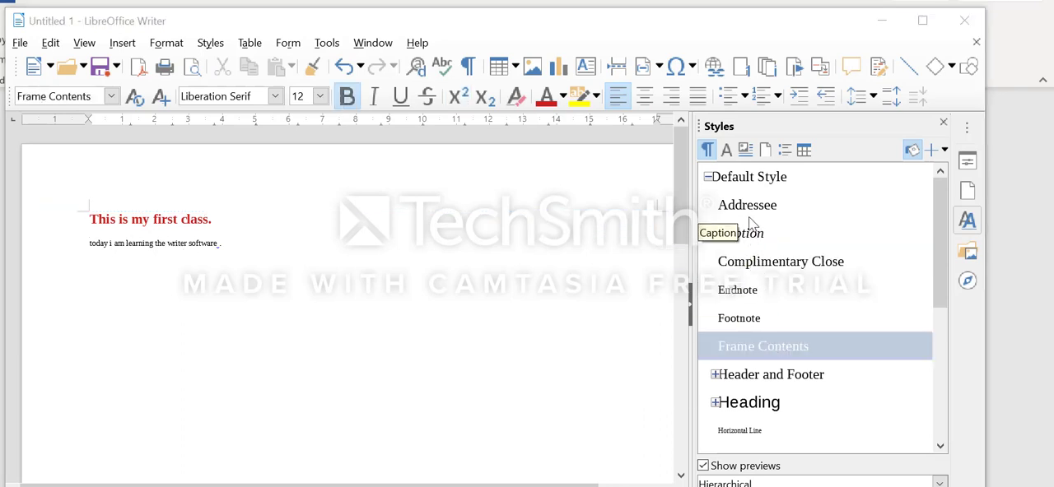
Restart Fill Format mode and paint the Endnote paragraph style across both text lines
{"action": "left_click", "coordinate": [749, 207]}
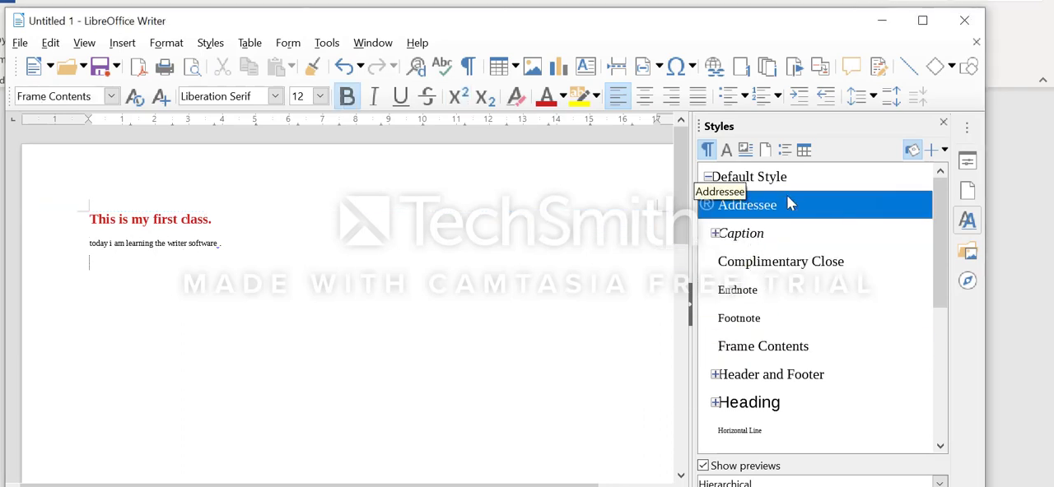
{"action": "left_click", "coordinate": [919, 154]}
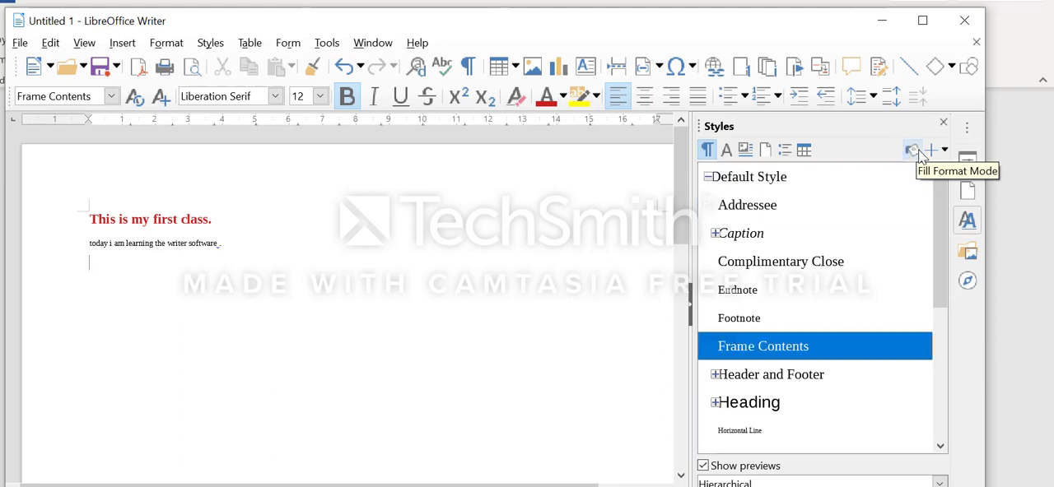
{"action": "left_click", "coordinate": [913, 153]}
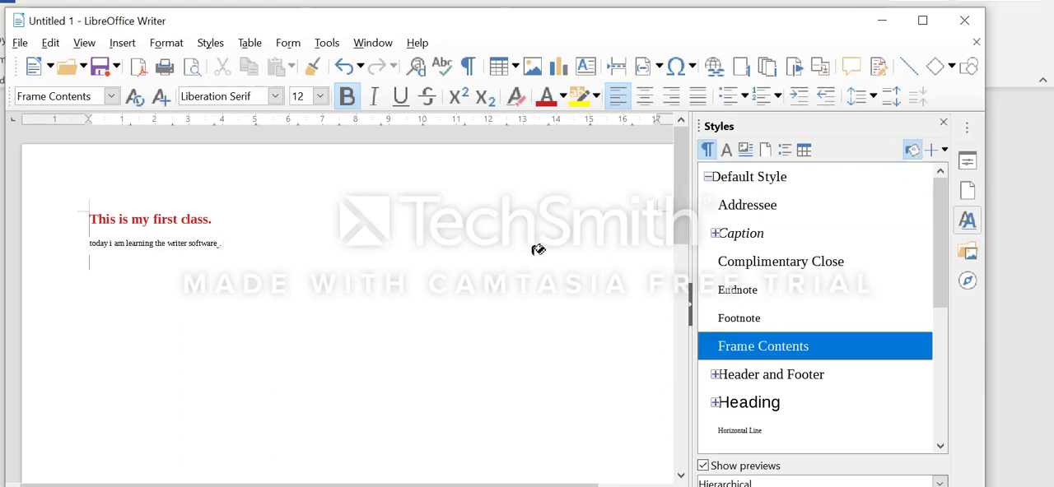
{"action": "left_click", "coordinate": [740, 294]}
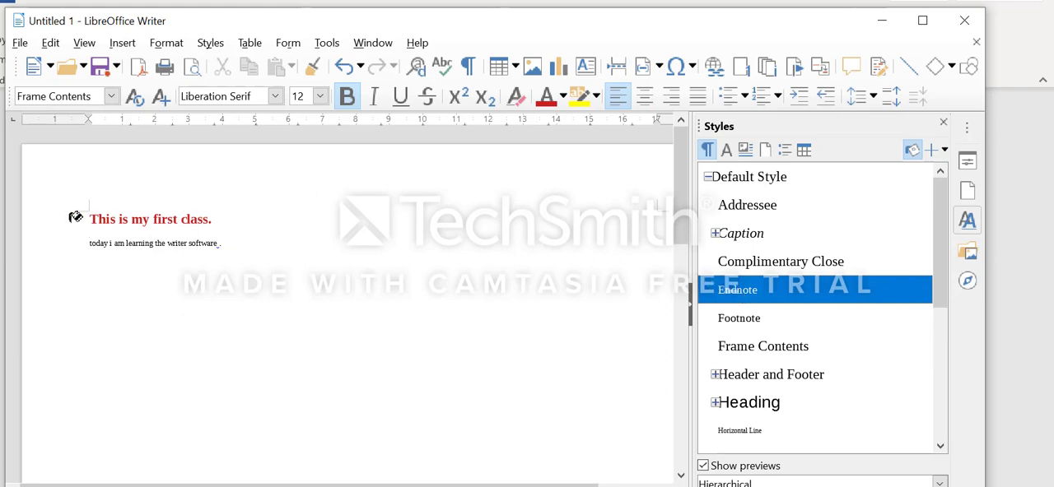
{"action": "left_click_drag", "start_coordinate": [93, 218], "coordinate": [228, 242]}
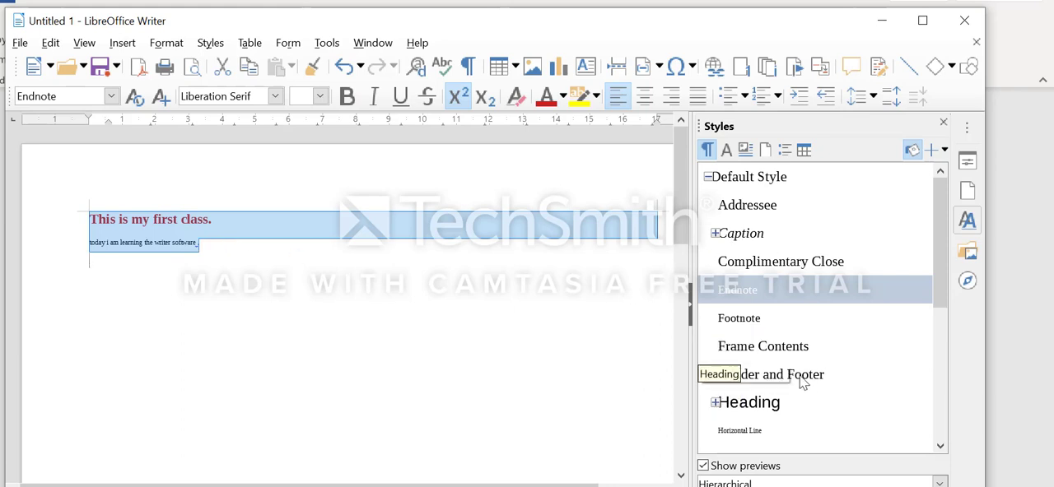
Fill both text lines with the Frame Contents paragraph style using Fill Format mode
{"action": "left_click", "coordinate": [749, 347]}
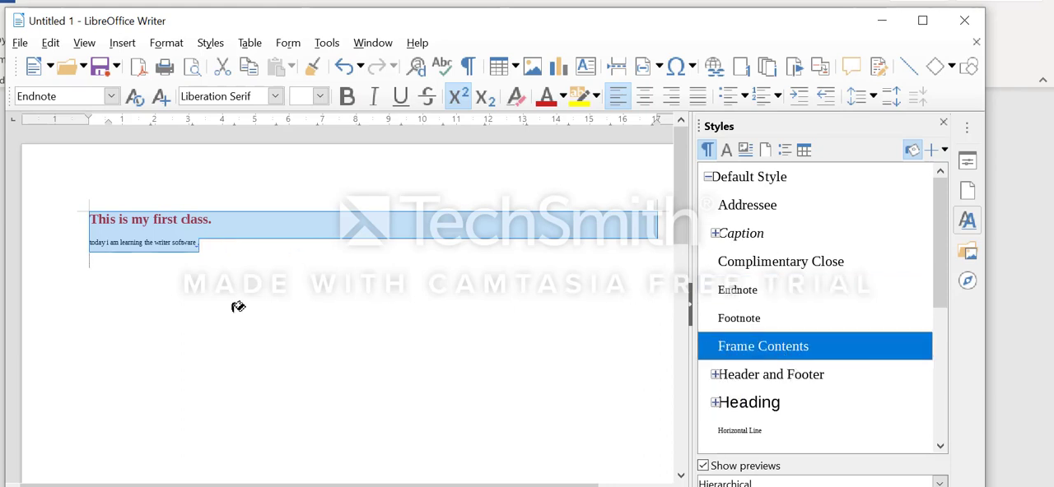
{"action": "left_click", "coordinate": [100, 238]}
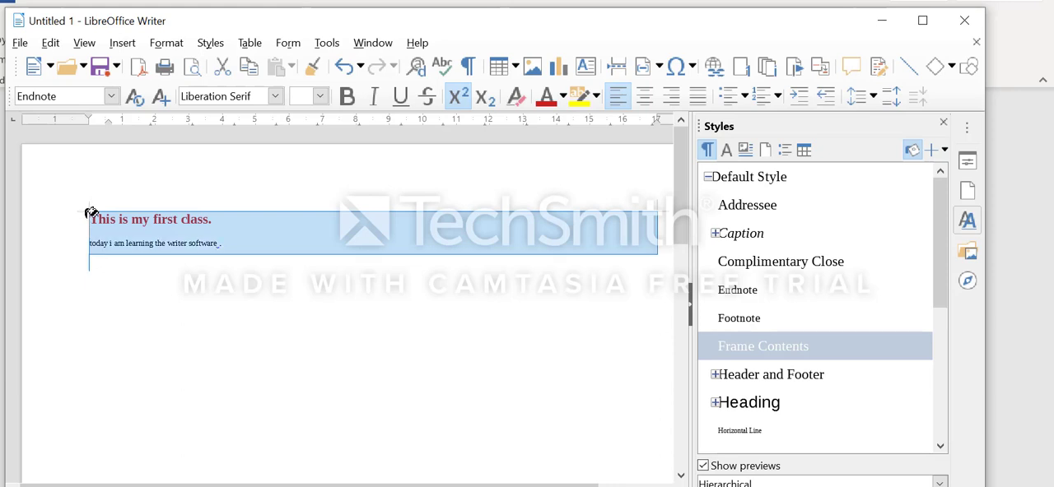
{"action": "left_click", "coordinate": [203, 234]}
{"action": "left_click", "coordinate": [107, 219]}
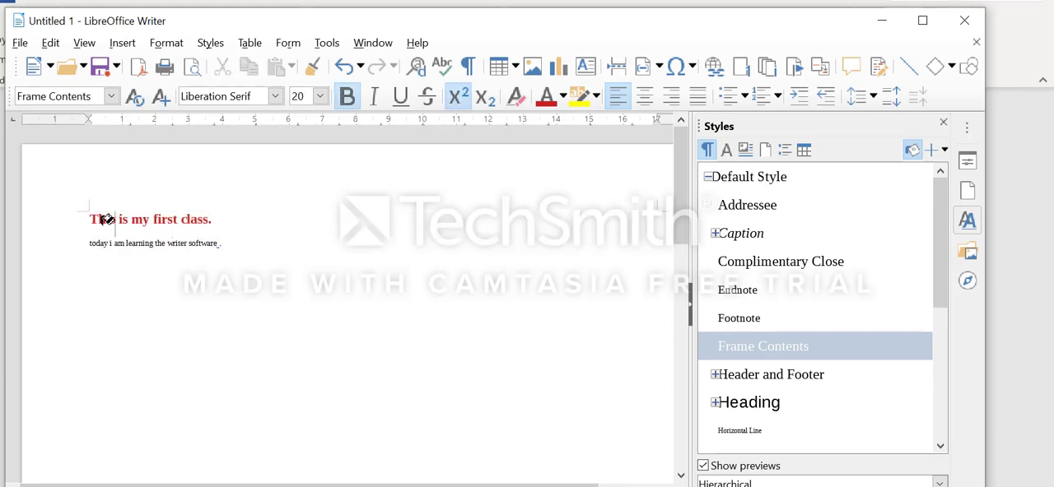
Paint the active paragraph style over both text lines again and turn off Fill Format mode
{"action": "left_click_drag", "start_coordinate": [90, 219], "coordinate": [233, 233]}
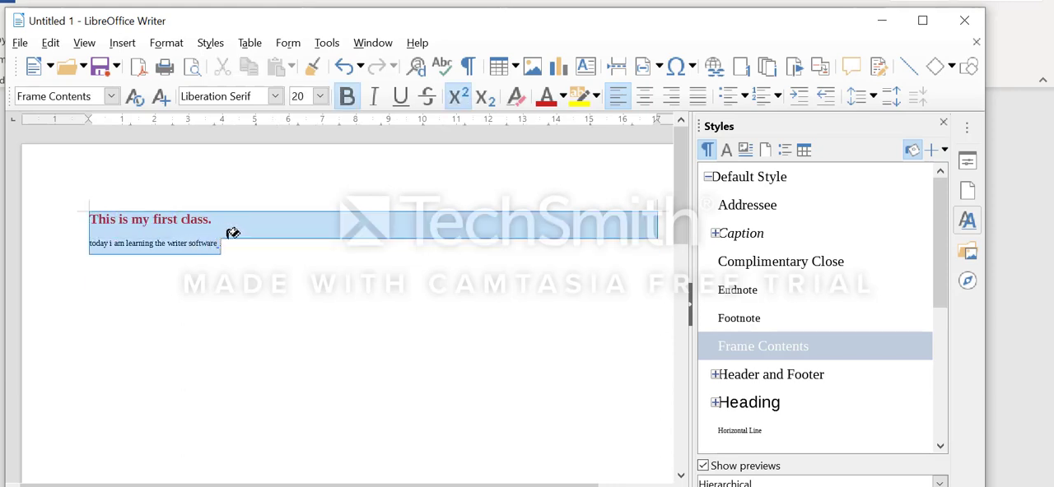
{"action": "left_click", "coordinate": [237, 240]}
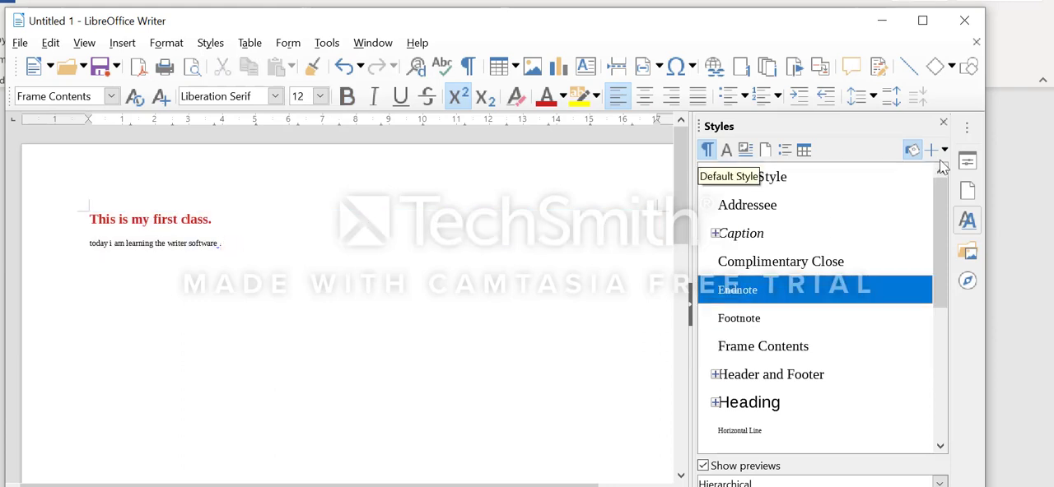
{"action": "left_click", "coordinate": [912, 151]}
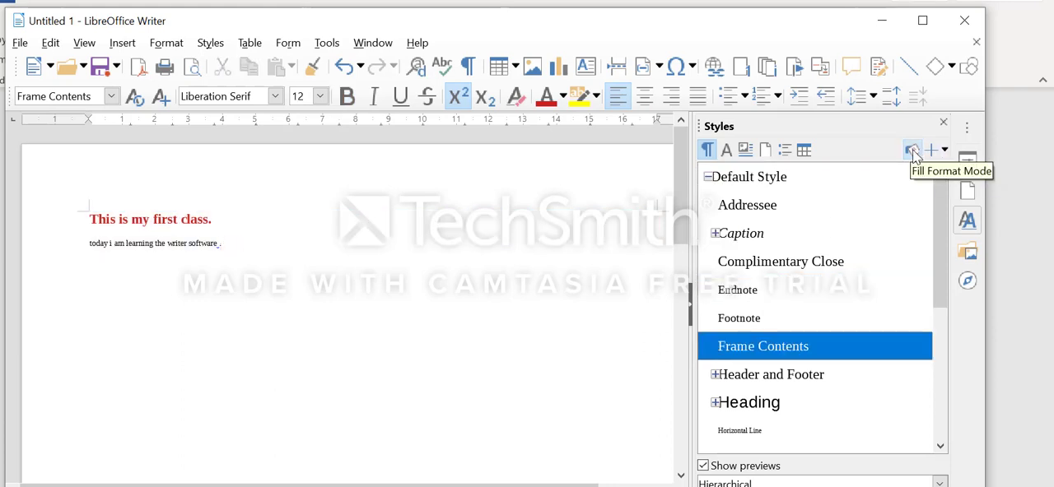
{"action": "left_click", "coordinate": [912, 152]}
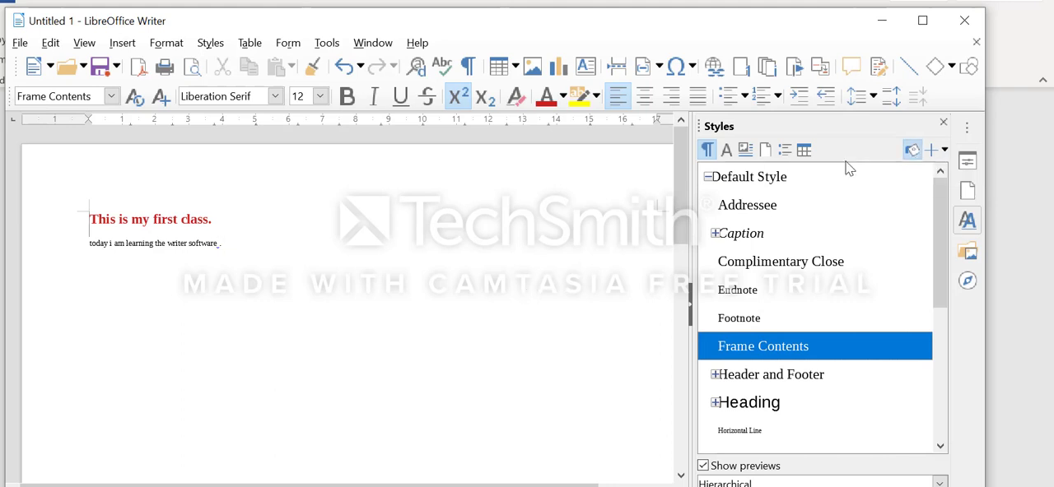
{"action": "left_click", "coordinate": [912, 151]}
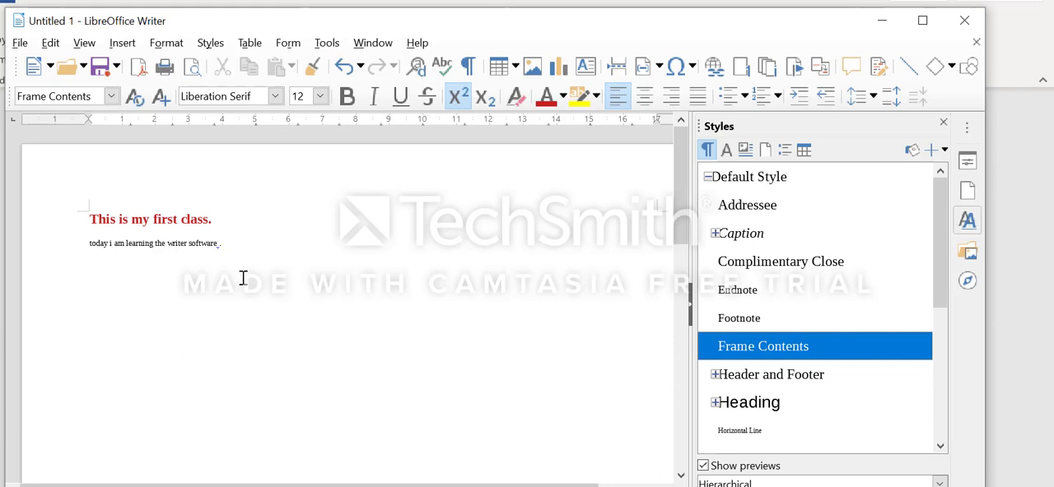
Set the font of the second line, "today i am learning the writer software", to Arial Black
{"action": "left_click", "coordinate": [89, 243]}
{"action": "left_click", "coordinate": [320, 253], "text": "shift"}
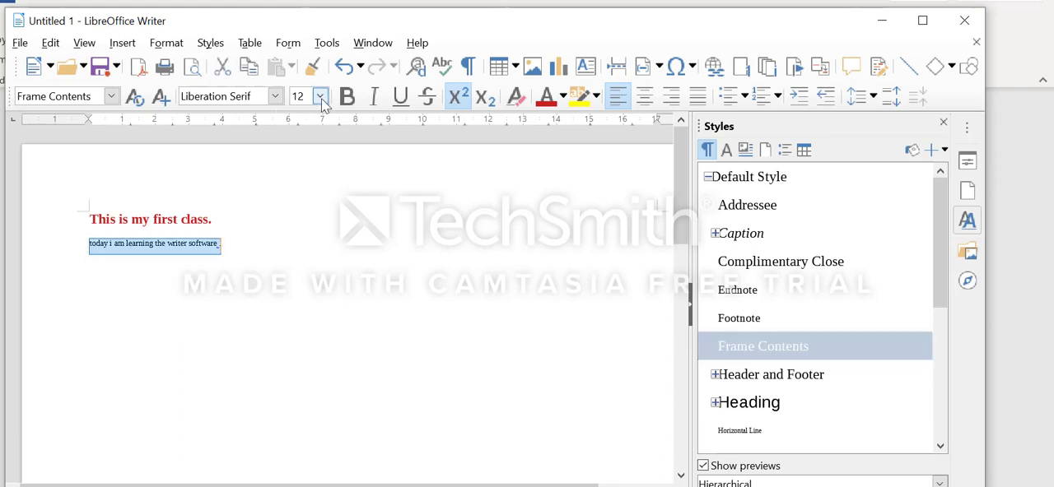
{"action": "left_click", "coordinate": [276, 97]}
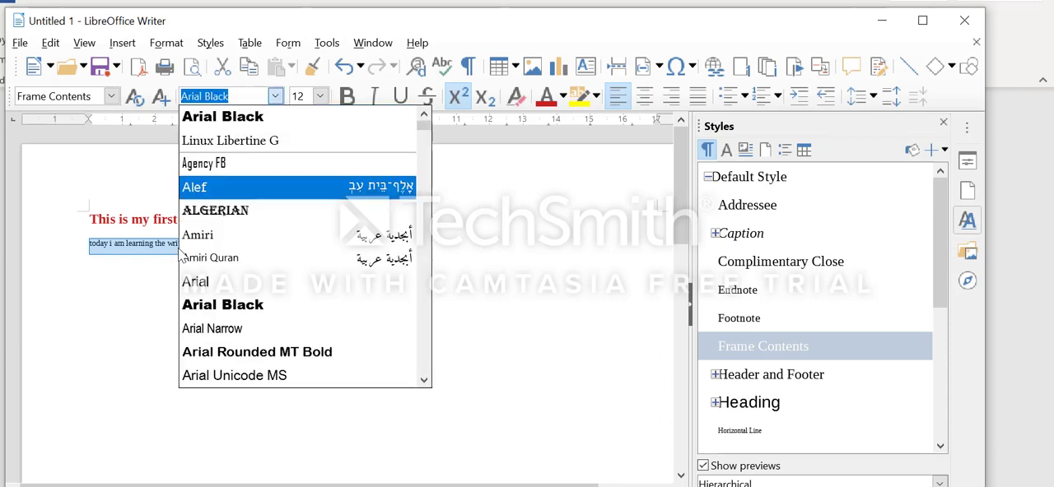
{"action": "left_click", "coordinate": [226, 307]}
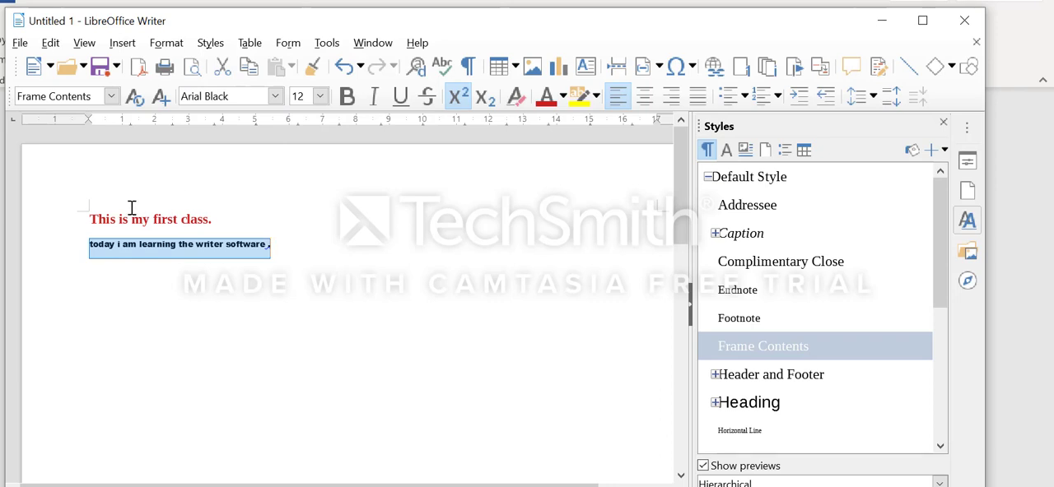
Set the font size of the first line, "This is my first class.", to 26
{"action": "left_click", "coordinate": [91, 218]}
{"action": "left_click", "coordinate": [227, 219], "text": "shift"}
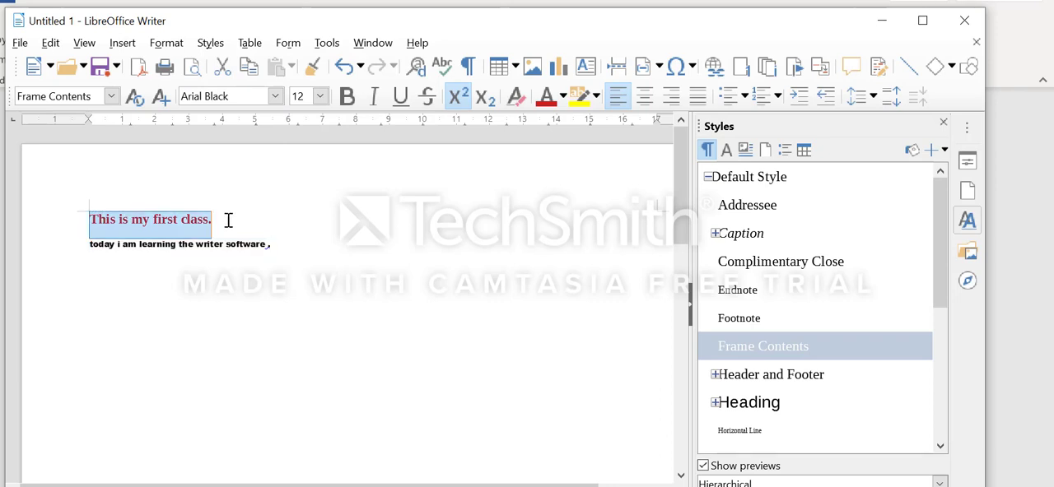
{"action": "left_click", "coordinate": [321, 96]}
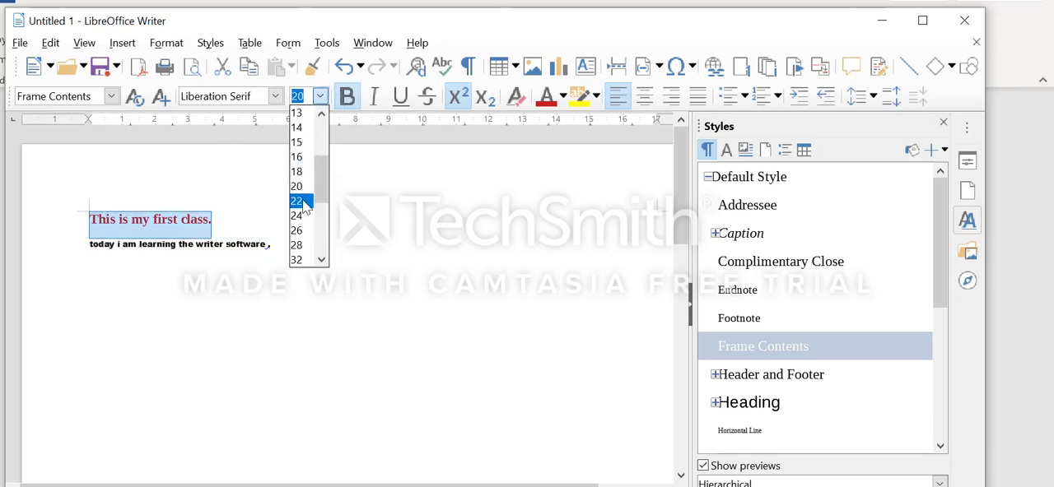
{"action": "left_click", "coordinate": [304, 236]}
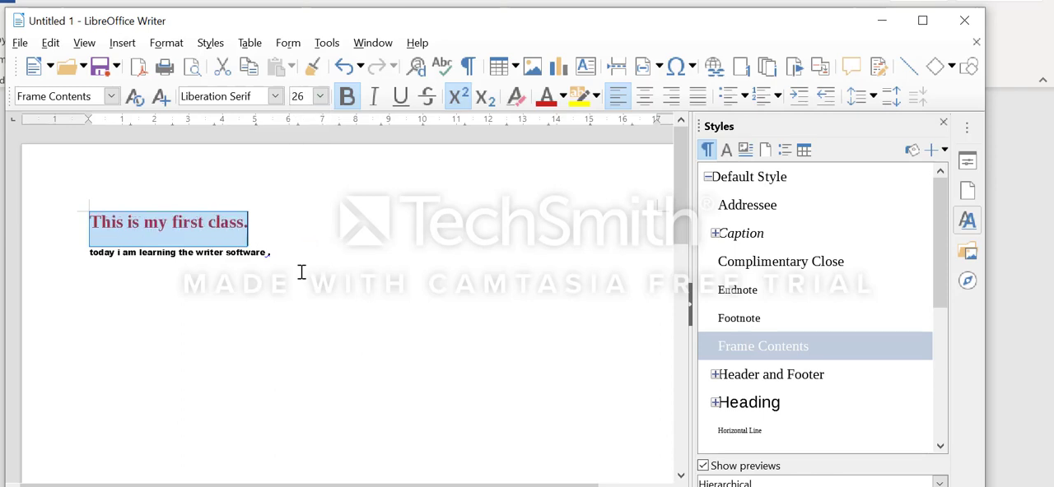
{"action": "left_click", "coordinate": [288, 322]}
{"action": "left_click", "coordinate": [130, 250]}
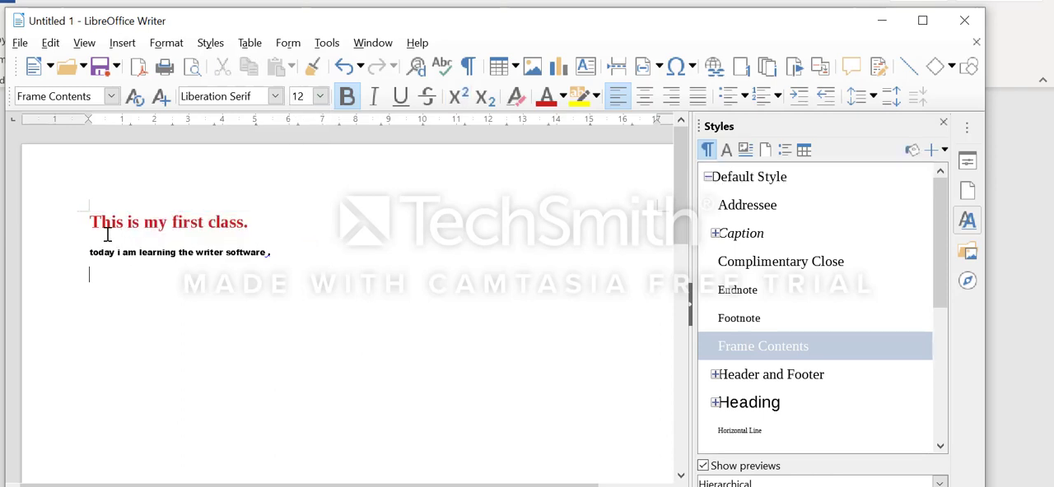
Change the font of the first line, "This is my first class.", to Algerian
{"action": "left_click_drag", "start_coordinate": [89, 222], "coordinate": [261, 218]}
{"action": "left_click", "coordinate": [345, 96]}
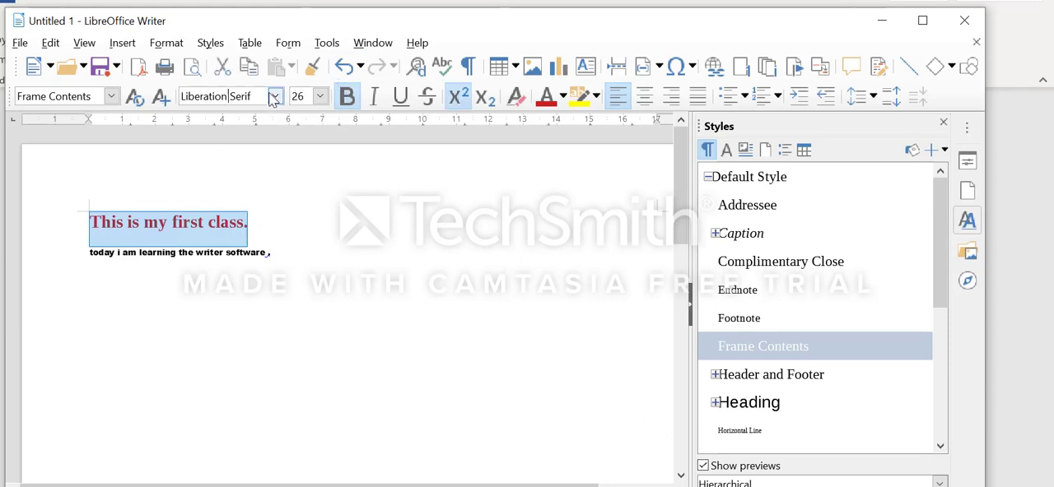
{"action": "left_click", "coordinate": [274, 96]}
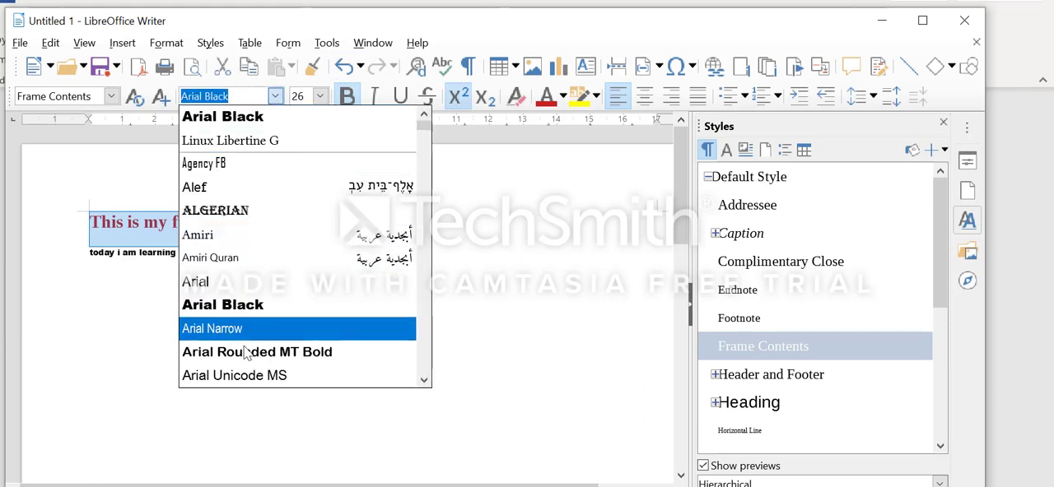
{"action": "left_click", "coordinate": [238, 211]}
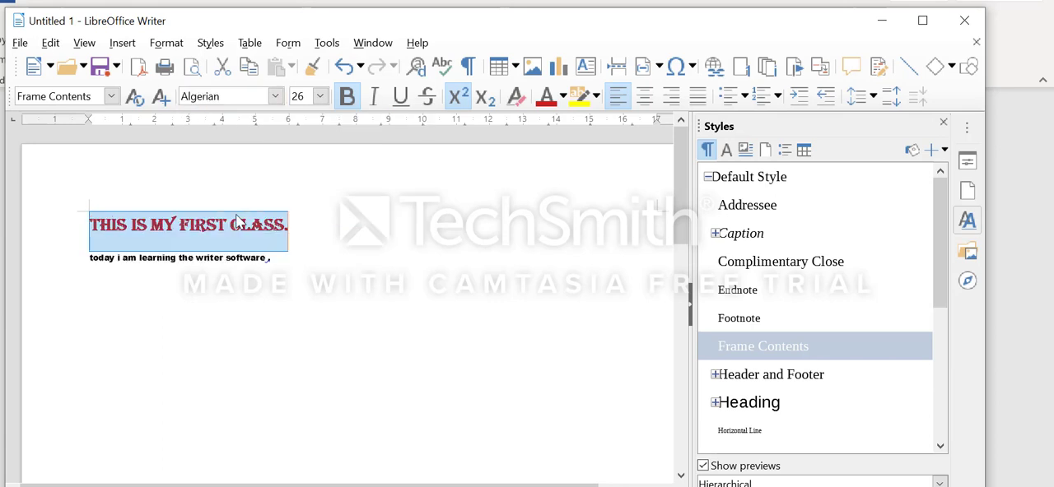
{"action": "left_click", "coordinate": [321, 285]}
Create a new paragraph style named "my style1" from the selection of both text lines
{"action": "left_click", "coordinate": [77, 212]}
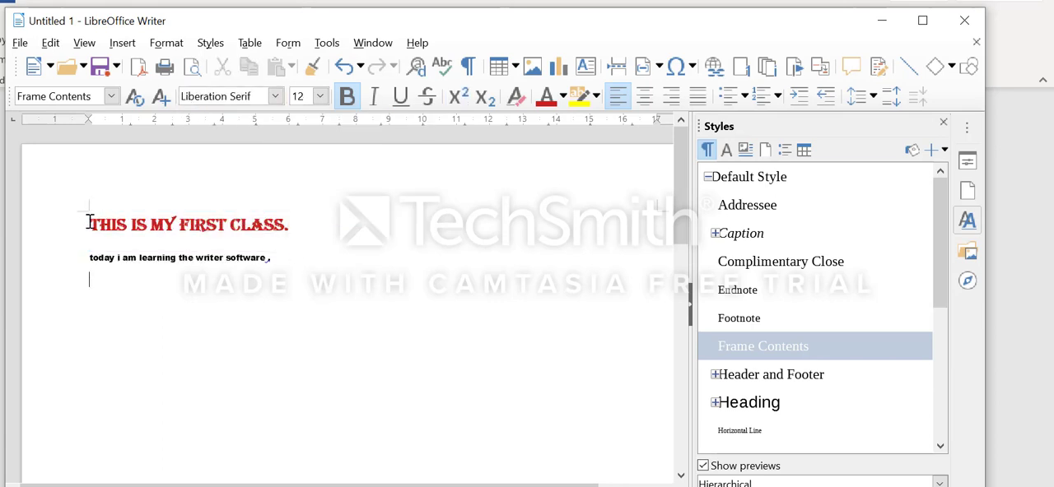
{"action": "left_click_drag", "start_coordinate": [89, 222], "coordinate": [276, 270]}
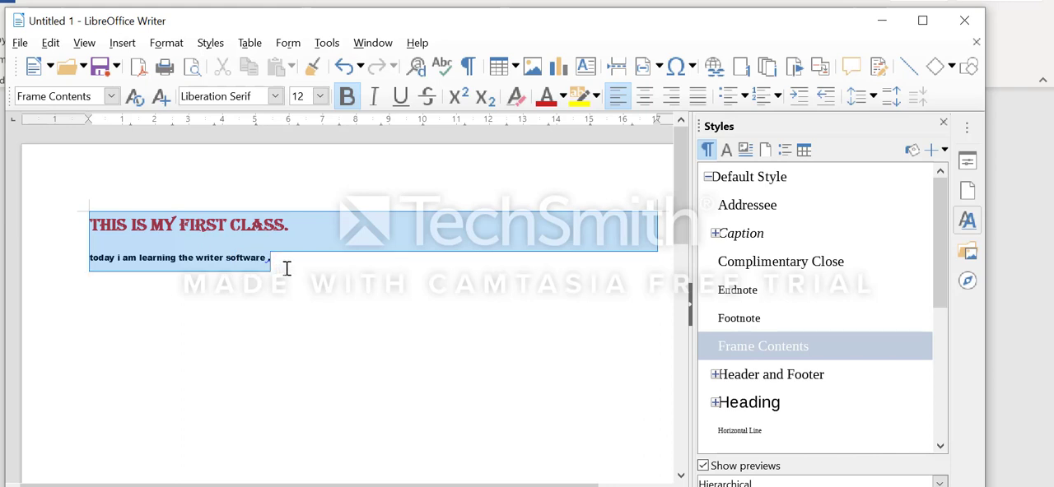
{"action": "key", "text": "ctrl+shift+p"}
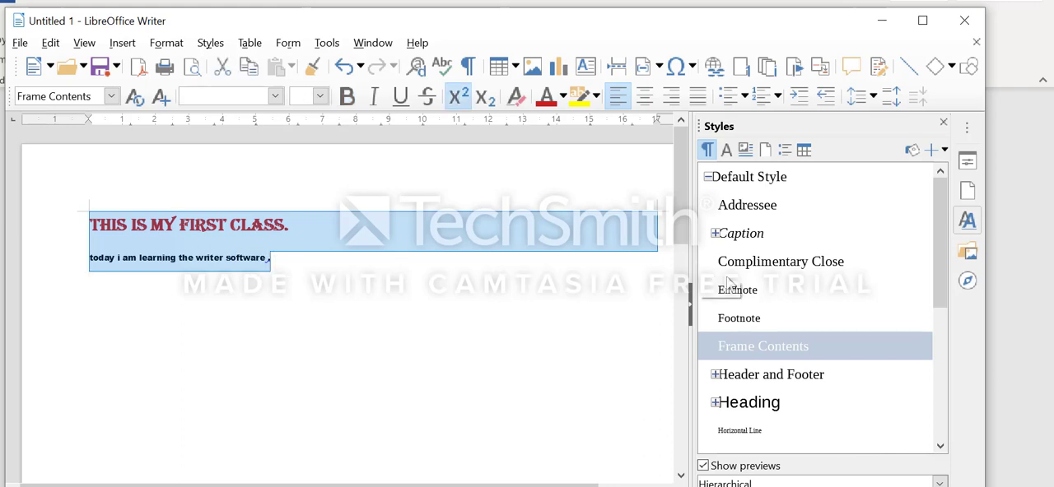
{"action": "left_click", "coordinate": [934, 154]}
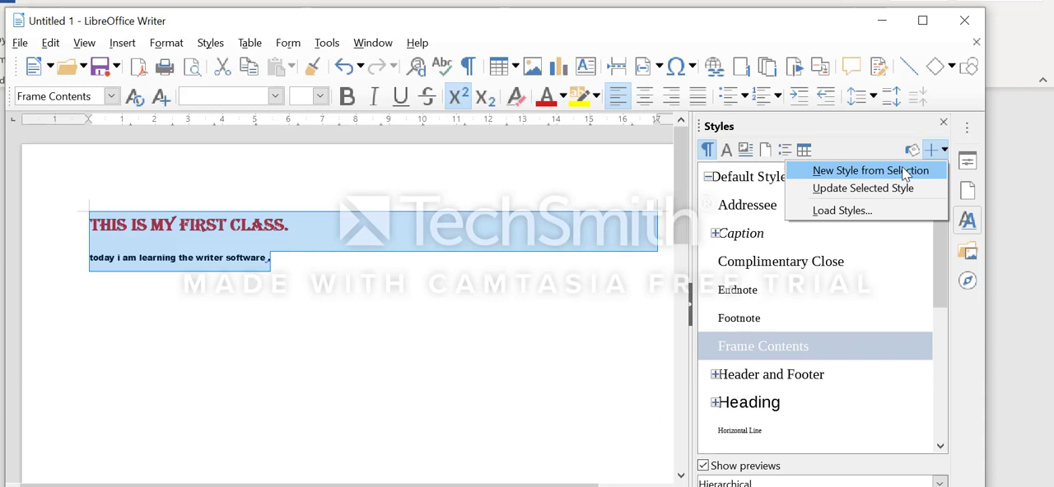
{"action": "left_click", "coordinate": [901, 168]}
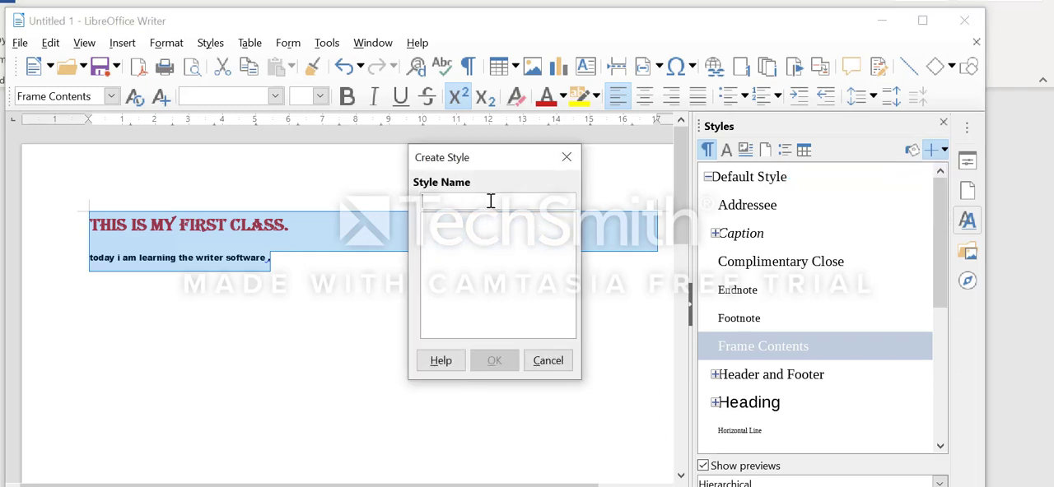
{"action": "type", "text": "my style1"}
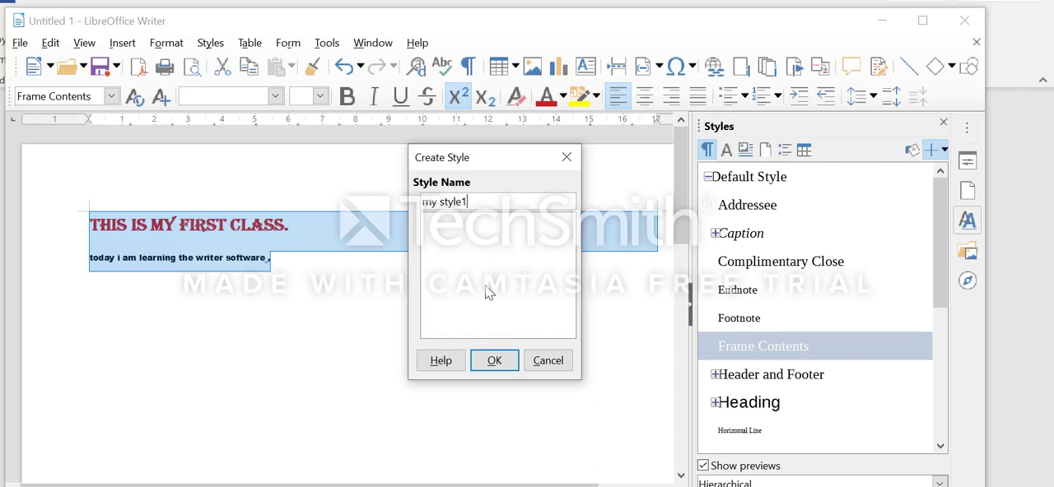
{"action": "left_click", "coordinate": [493, 362]}
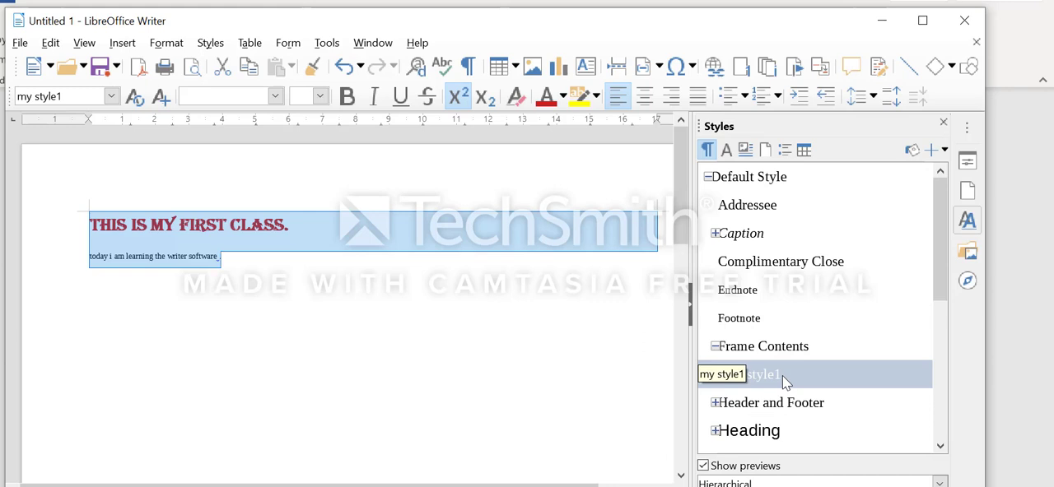
Switch to the notes in Microsoft Word and read the sections on creating custom styles from a selection and by dragging and dropping
{"action": "left_click", "coordinate": [764, 403]}
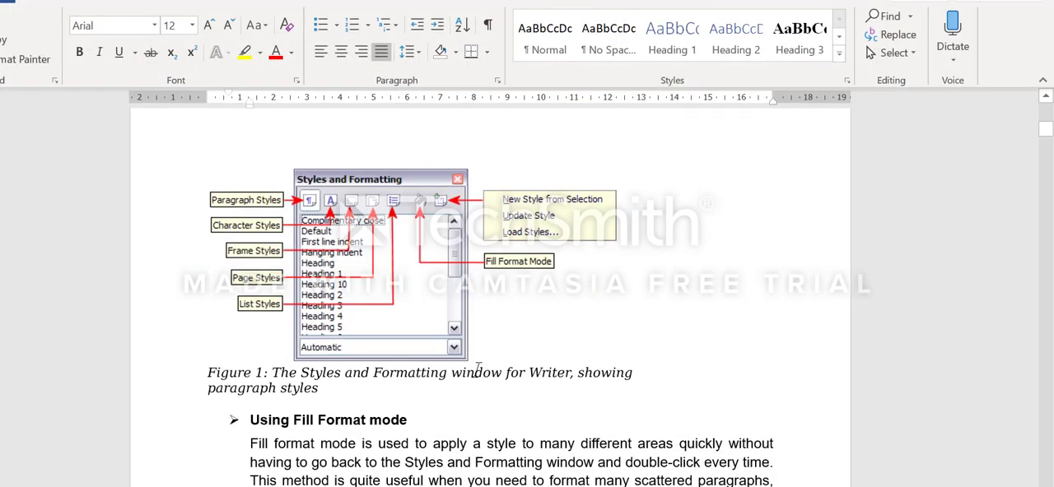
{"action": "scroll", "coordinate": [478, 370], "scroll_direction": "down", "scroll_amount": 8}
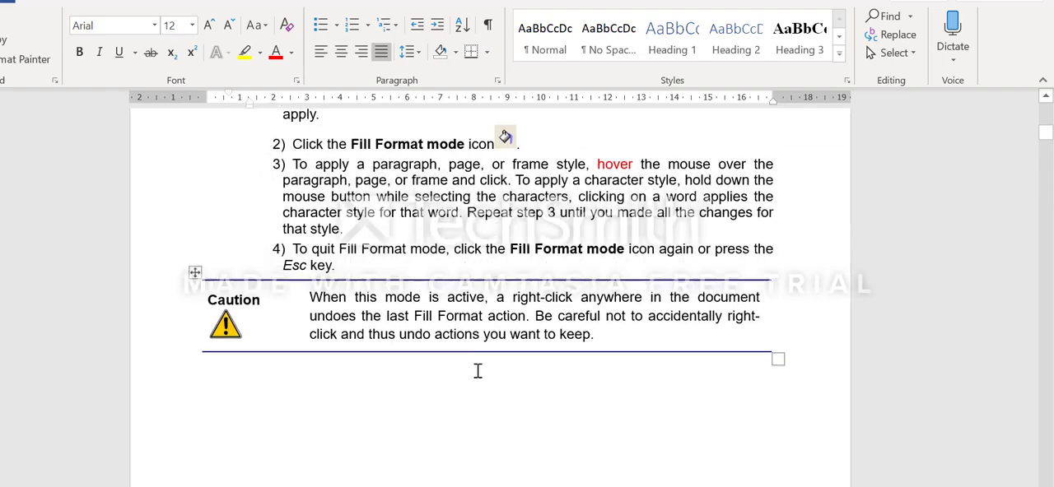
{"action": "scroll", "coordinate": [477, 370], "scroll_direction": "down", "scroll_amount": 10}
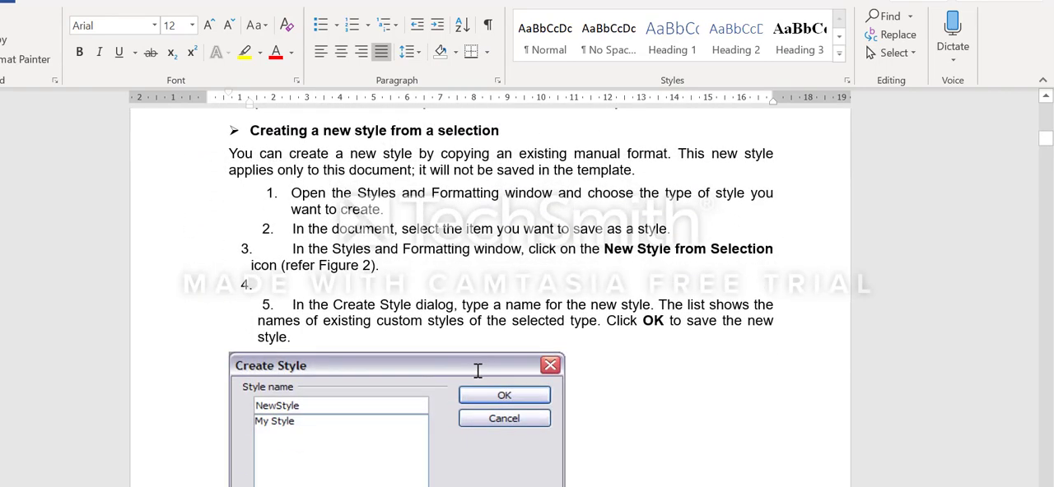
{"action": "scroll", "coordinate": [478, 371], "scroll_direction": "up", "scroll_amount": 3}
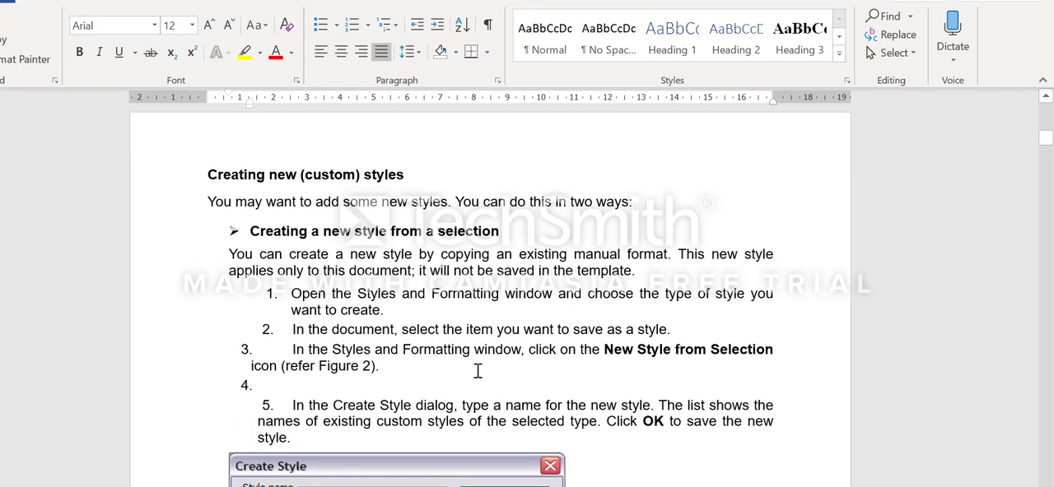
{"action": "scroll", "coordinate": [478, 371], "scroll_direction": "down", "scroll_amount": 8}
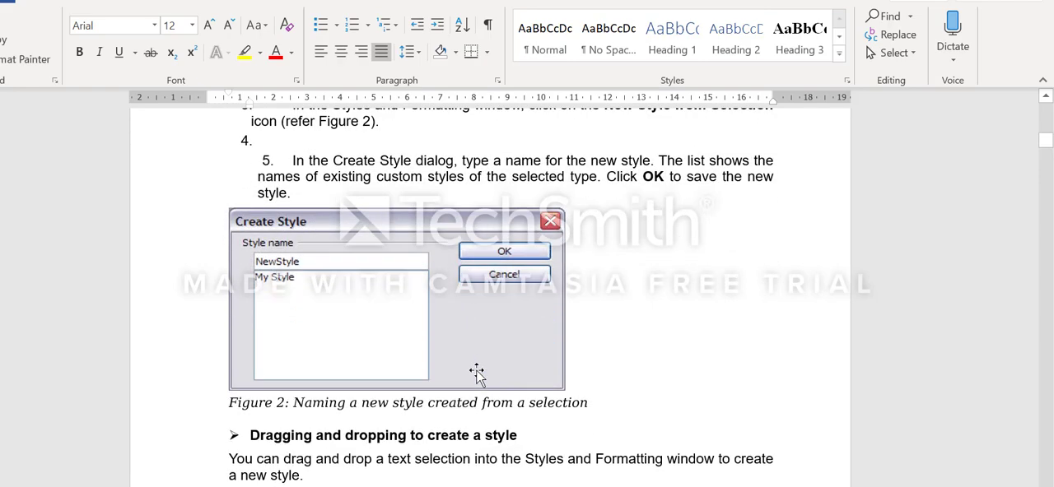
{"action": "scroll", "coordinate": [477, 373], "scroll_direction": "down", "scroll_amount": 3}
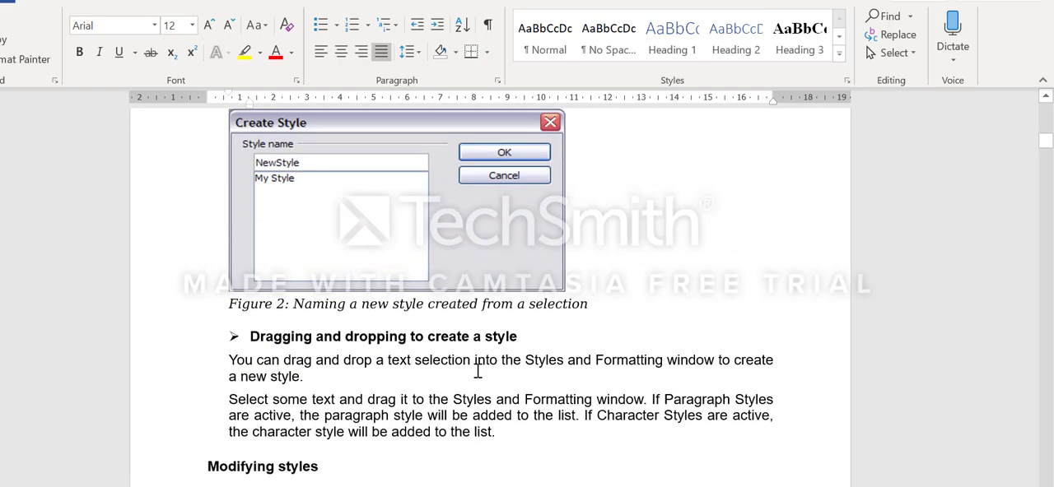
{"action": "scroll", "coordinate": [478, 372], "scroll_direction": "up", "scroll_amount": 10}
{"action": "scroll", "coordinate": [477, 372], "scroll_direction": "down", "scroll_amount": 5}
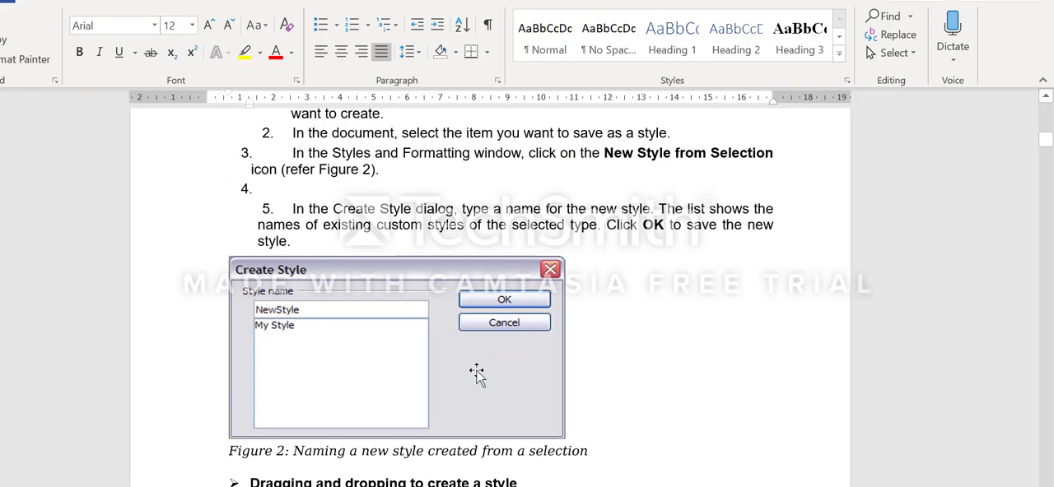
{"action": "scroll", "coordinate": [477, 372], "scroll_direction": "down", "scroll_amount": 6}
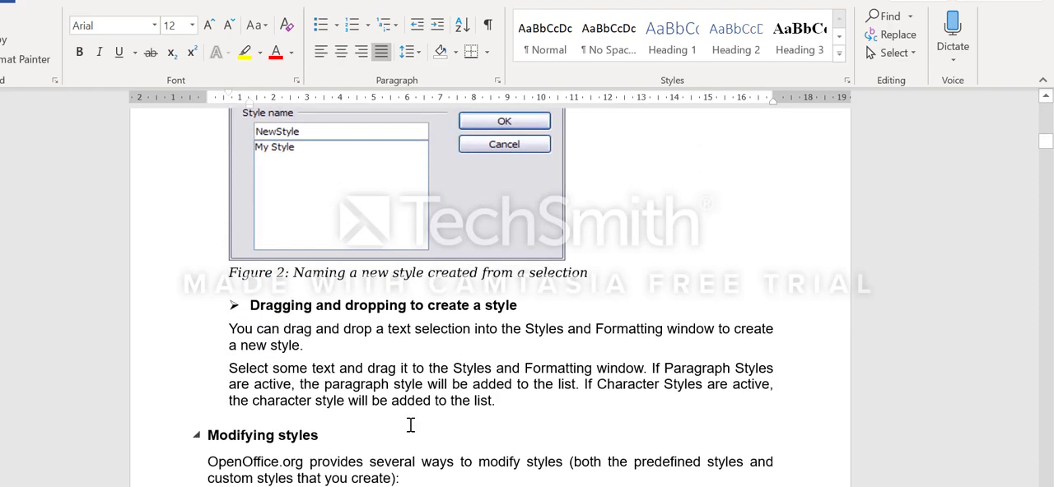
{"action": "scroll", "coordinate": [411, 424], "scroll_direction": "down", "scroll_amount": 4}
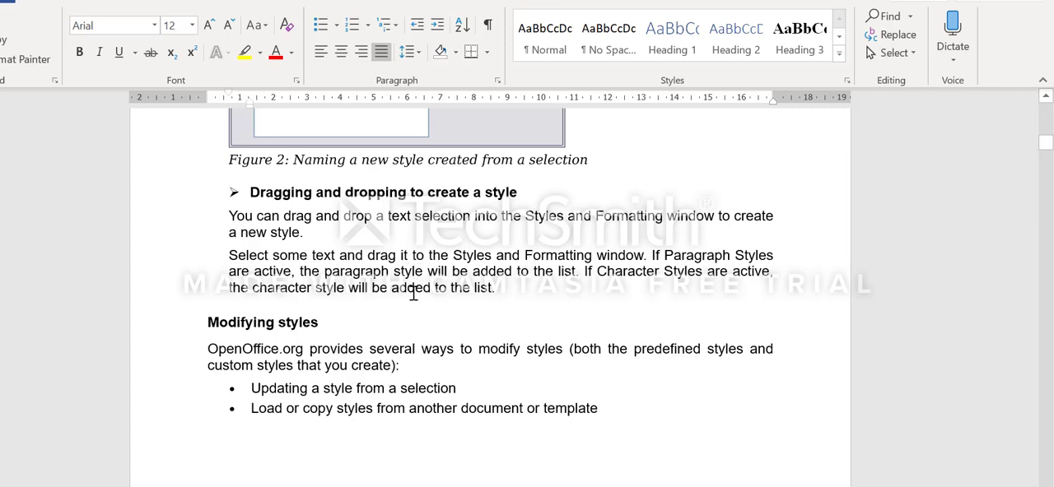
Read the notes on modifying styles, including the tip, the caution and the steps for updating a style from a selection
{"action": "scroll", "coordinate": [413, 294], "scroll_direction": "down", "scroll_amount": 3}
{"action": "scroll", "coordinate": [414, 294], "scroll_direction": "down", "scroll_amount": 3}
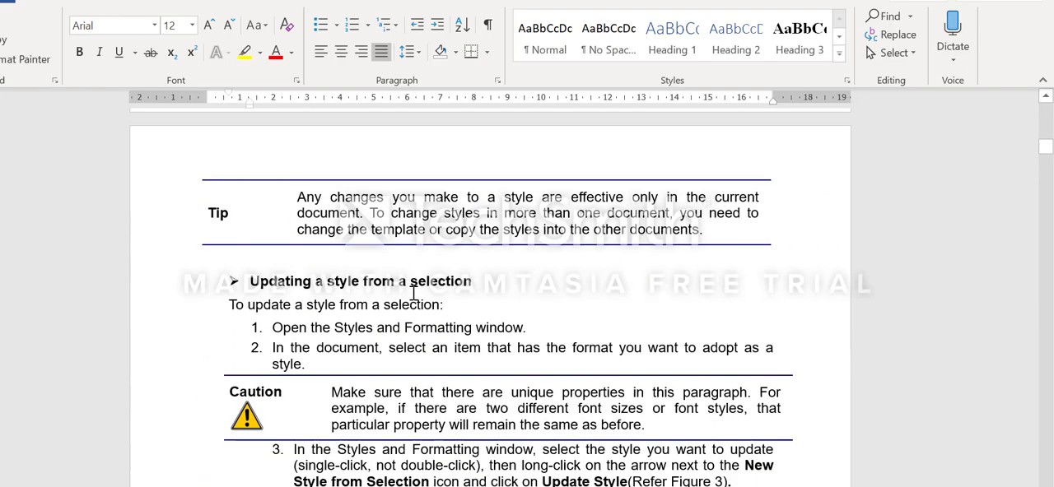
{"action": "scroll", "coordinate": [413, 294], "scroll_direction": "down", "scroll_amount": 3}
{"action": "scroll", "coordinate": [413, 294], "scroll_direction": "up", "scroll_amount": 1}
{"action": "scroll", "coordinate": [413, 294], "scroll_direction": "down", "scroll_amount": 1}
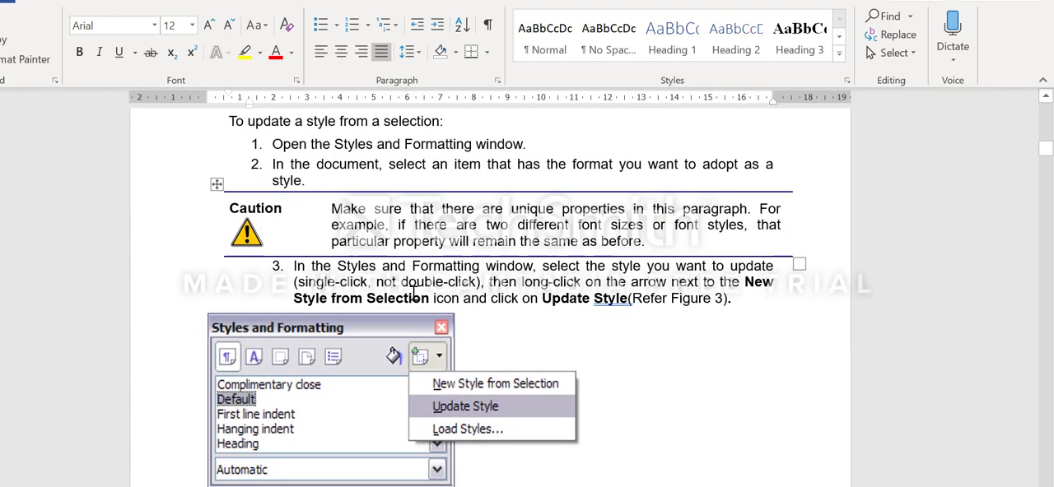
{"action": "scroll", "coordinate": [413, 294], "scroll_direction": "up", "scroll_amount": 1}
{"action": "scroll", "coordinate": [414, 294], "scroll_direction": "up", "scroll_amount": 4}
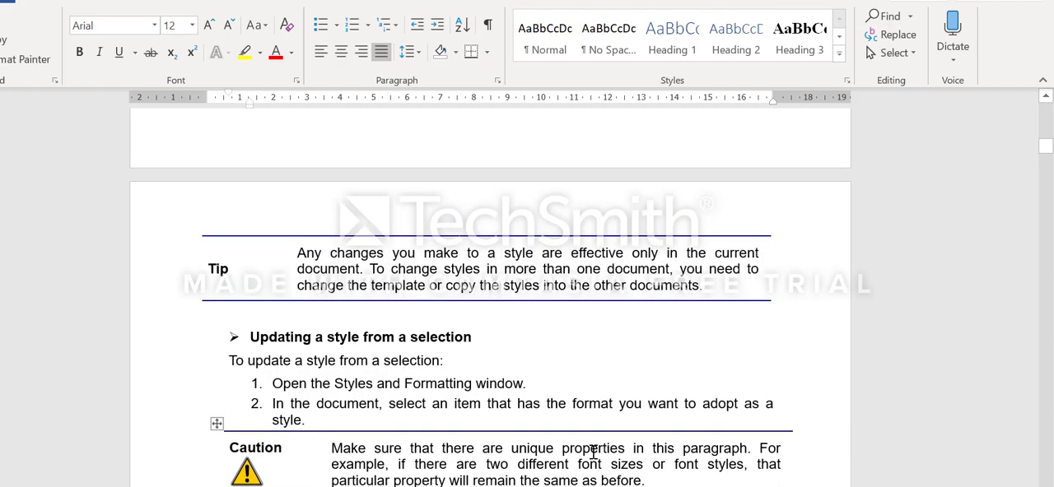
{"action": "scroll", "coordinate": [636, 403], "scroll_direction": "down", "scroll_amount": 7}
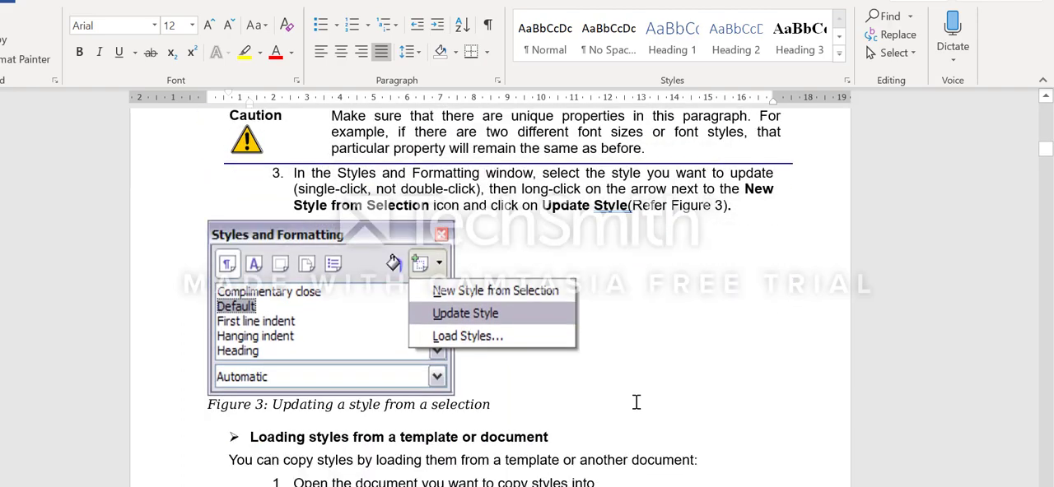
Review the steps for updating a style from a selection once more, including the caution and Figure 3
{"action": "scroll", "coordinate": [635, 402], "scroll_direction": "up", "scroll_amount": 4}
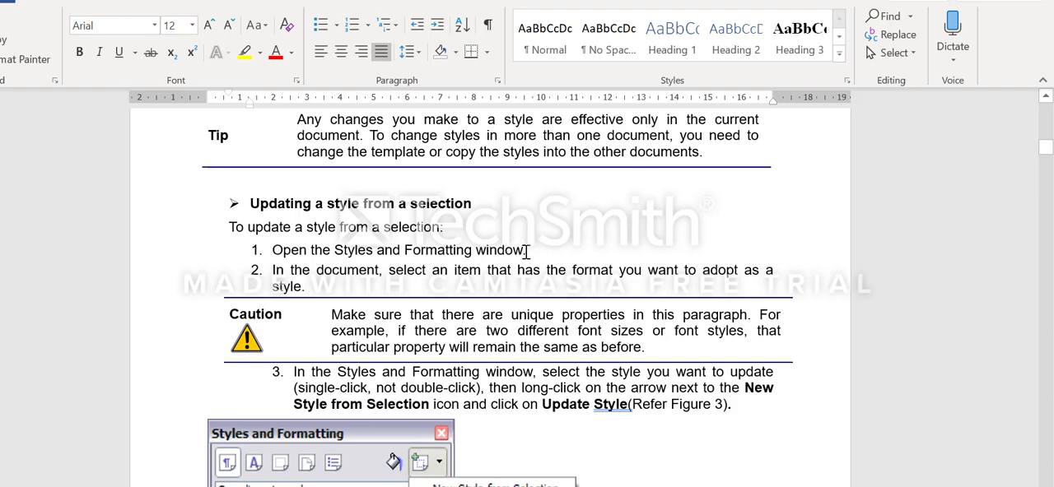
{"action": "scroll", "coordinate": [523, 290], "scroll_direction": "down", "scroll_amount": 1}
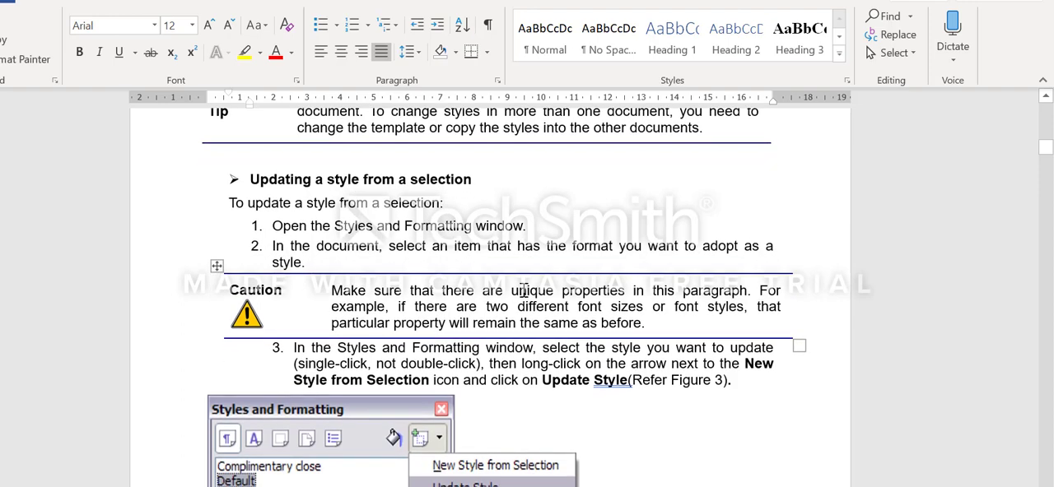
{"action": "scroll", "coordinate": [523, 290], "scroll_direction": "down", "scroll_amount": 2}
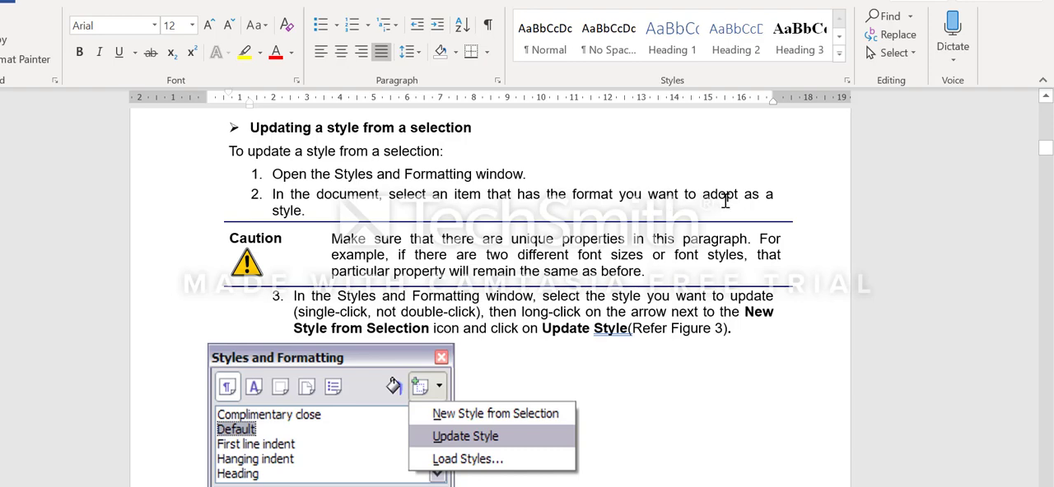
{"action": "scroll", "coordinate": [700, 204], "scroll_direction": "down", "scroll_amount": 2}
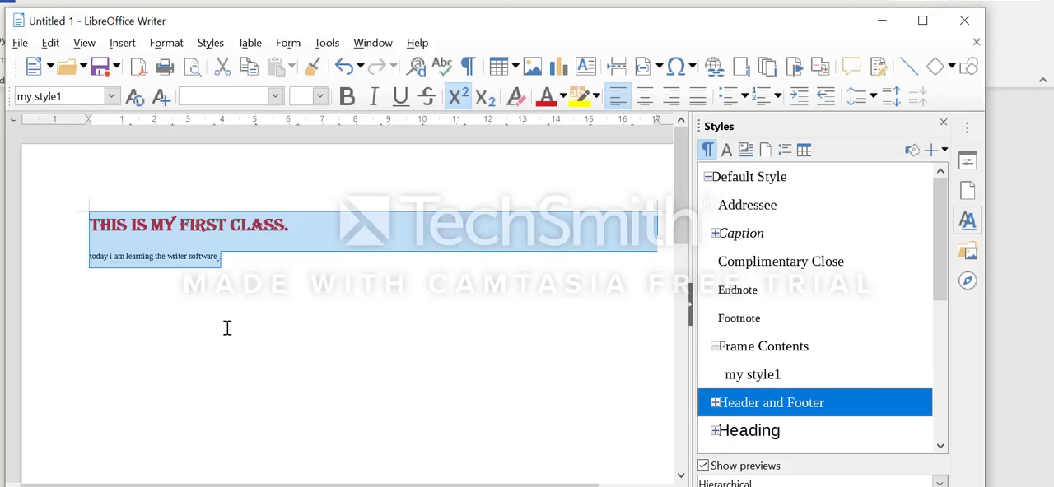
Switch to the Untitled 1 document in LibreOffice Writer and update the "my style1" paragraph style from both text lines
{"action": "left_click", "coordinate": [225, 327]}
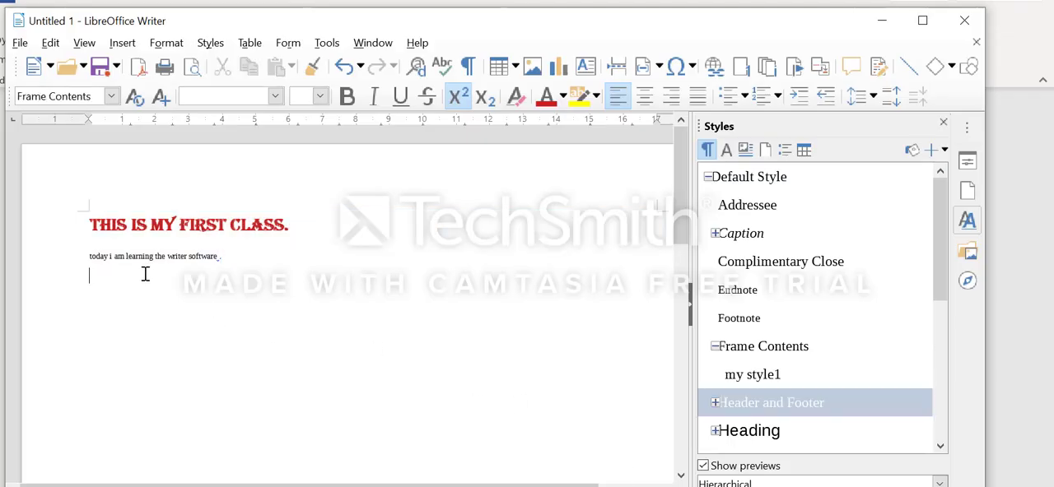
{"action": "left_click_drag", "start_coordinate": [89, 220], "coordinate": [239, 254]}
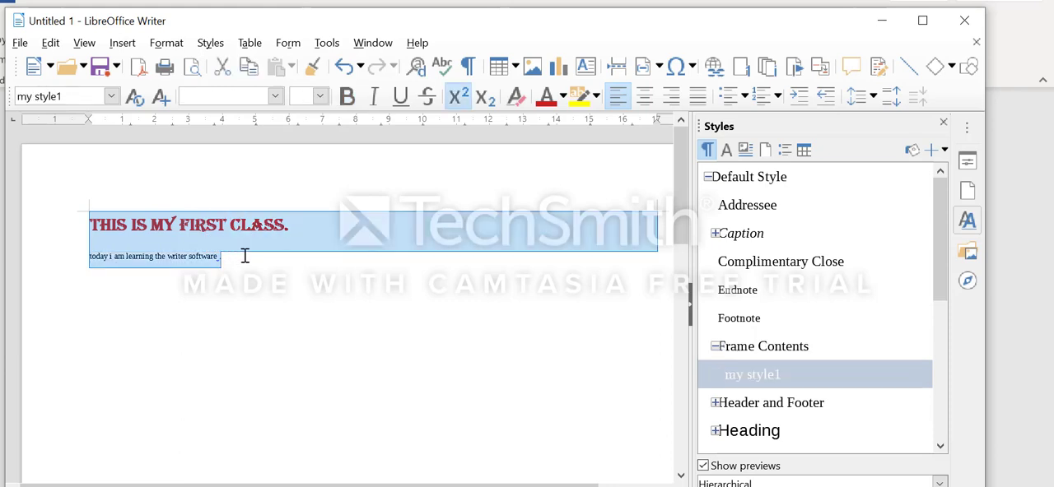
{"action": "left_click", "coordinate": [944, 151]}
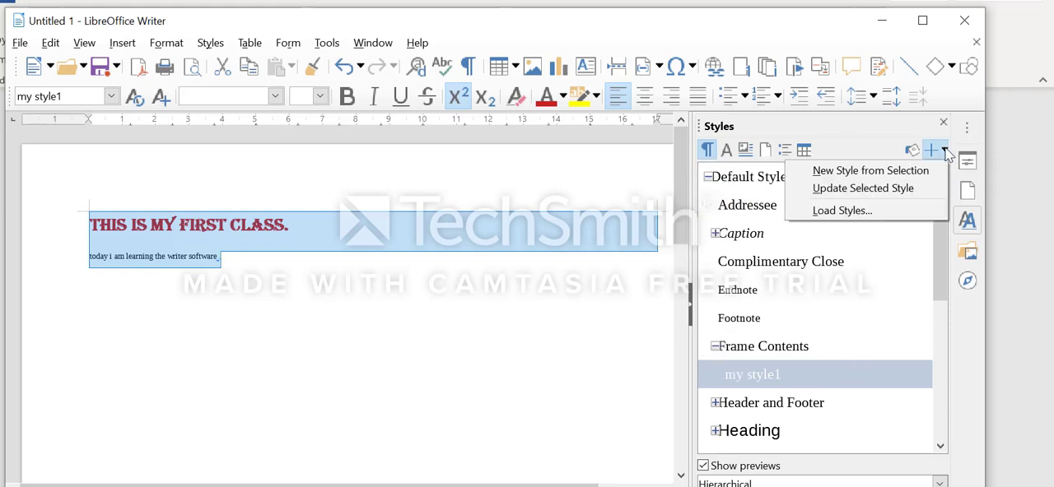
{"action": "left_click", "coordinate": [898, 194]}
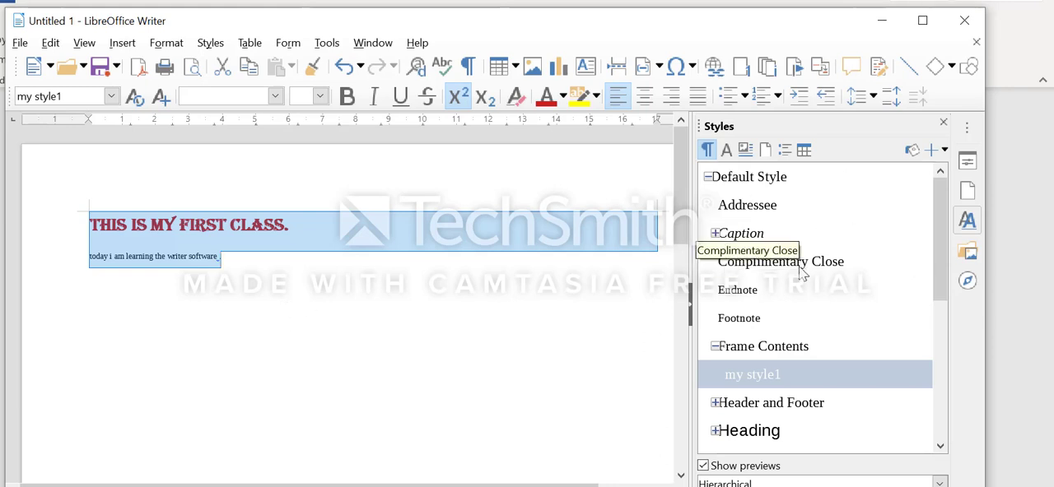
{"action": "left_click", "coordinate": [944, 152]}
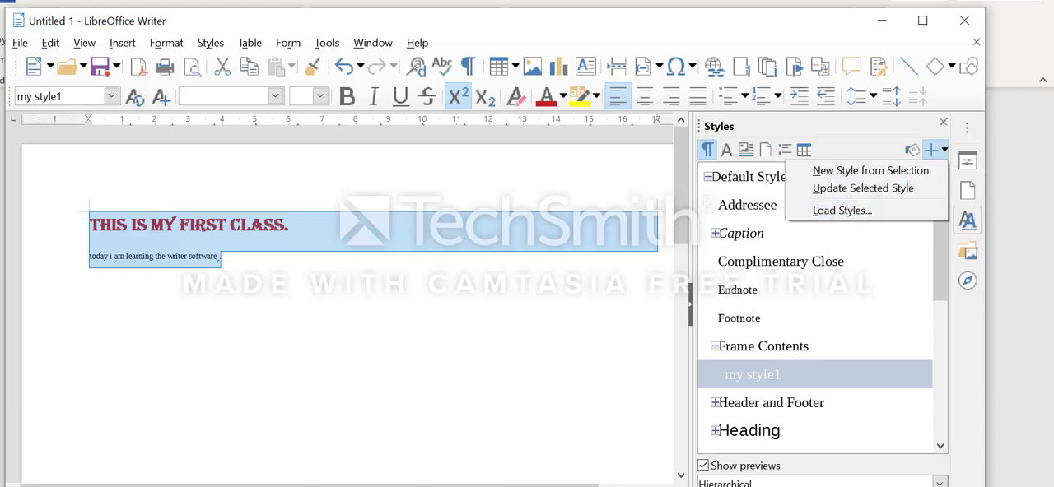
Switch to the notes in Microsoft Word and read the section on loading styles from a template or document
{"action": "key", "text": "alt+Tab"}
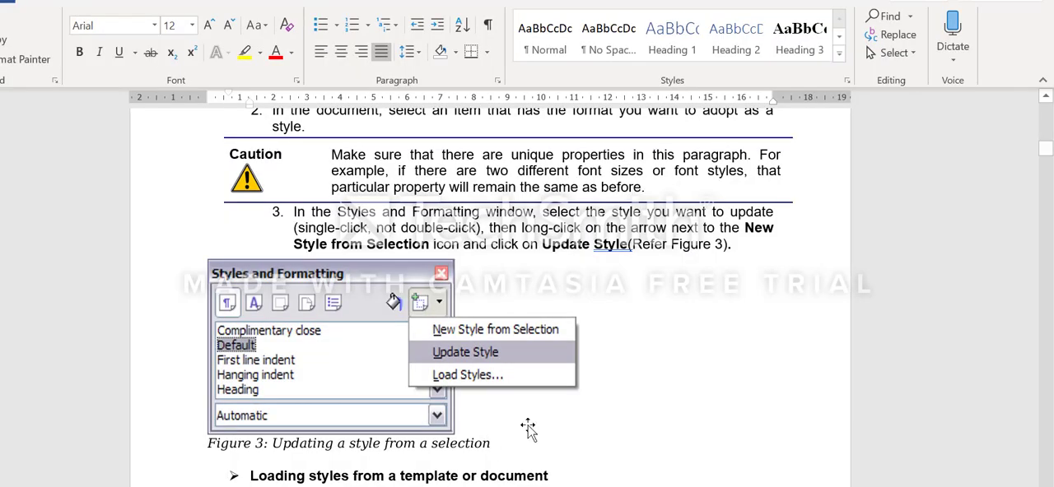
{"action": "scroll", "coordinate": [537, 431], "scroll_direction": "down", "scroll_amount": 5}
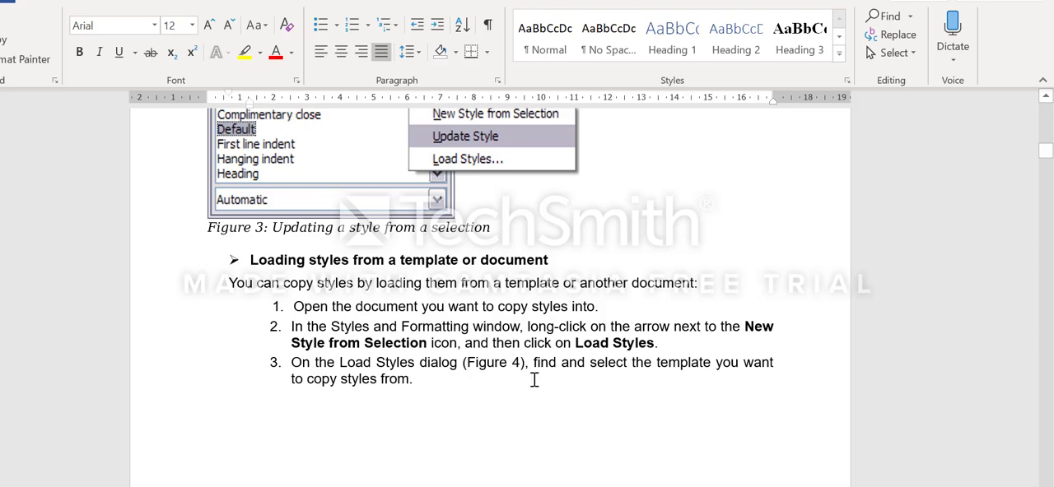
{"action": "scroll", "coordinate": [533, 378], "scroll_direction": "down", "scroll_amount": 2}
{"action": "scroll", "coordinate": [533, 380], "scroll_direction": "up", "scroll_amount": 6}
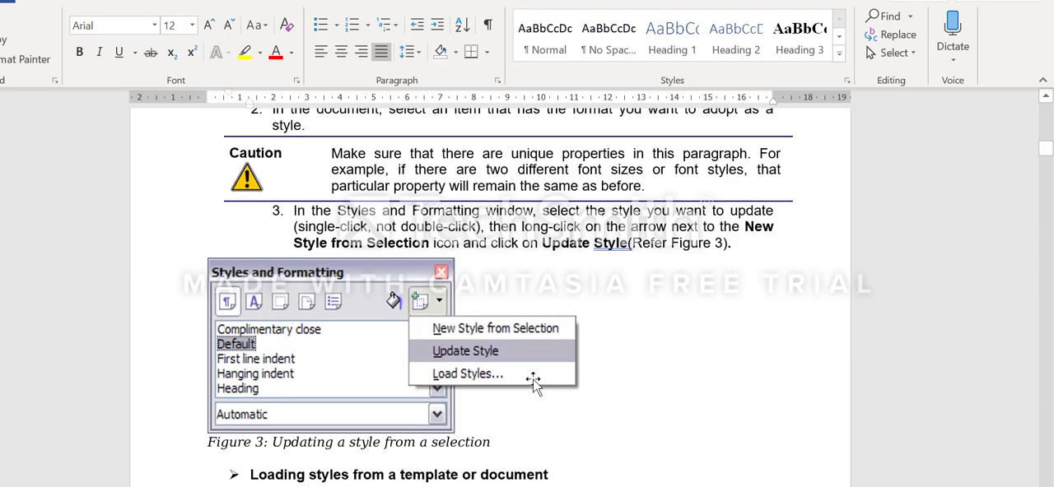
{"action": "scroll", "coordinate": [533, 381], "scroll_direction": "up", "scroll_amount": 7}
{"action": "scroll", "coordinate": [533, 380], "scroll_direction": "down", "scroll_amount": 5}
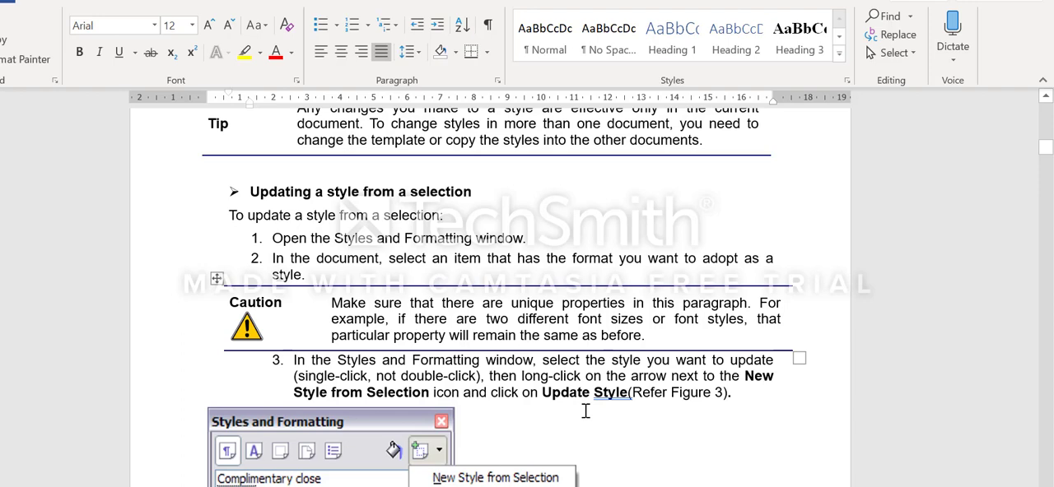
{"action": "scroll", "coordinate": [586, 411], "scroll_direction": "down", "scroll_amount": 12}
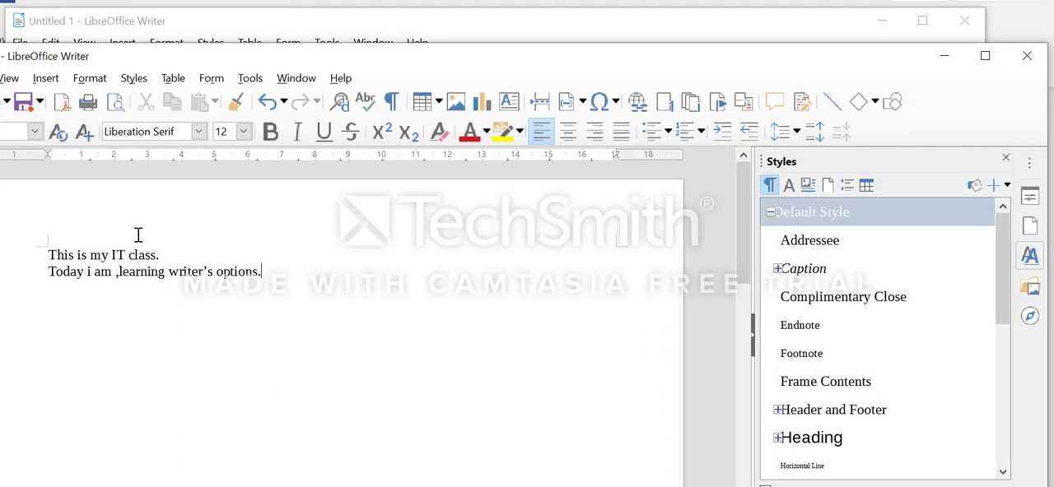
In the second LibreOffice Writer document, examine the Load Styles options, including the template categories and choosing a source file
{"action": "left_click", "coordinate": [1005, 185]}
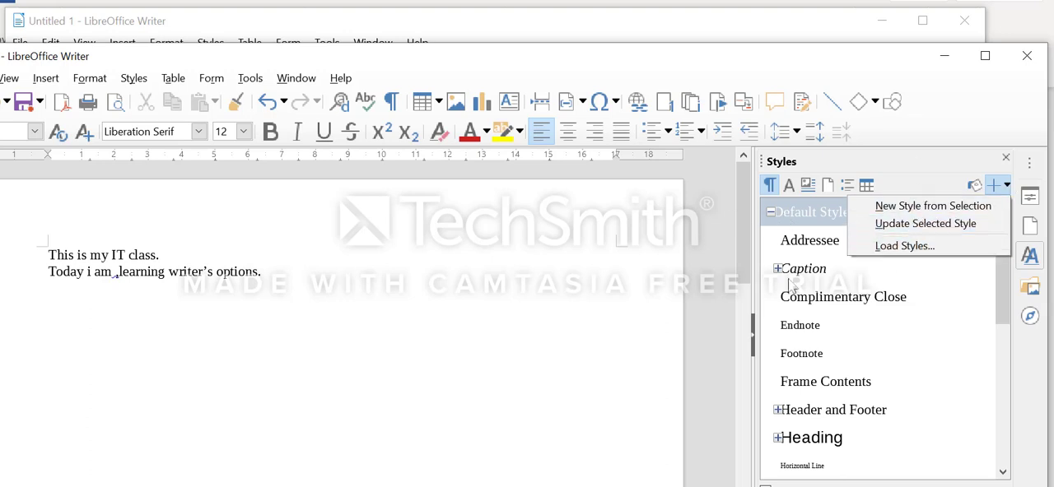
{"action": "left_click", "coordinate": [919, 246]}
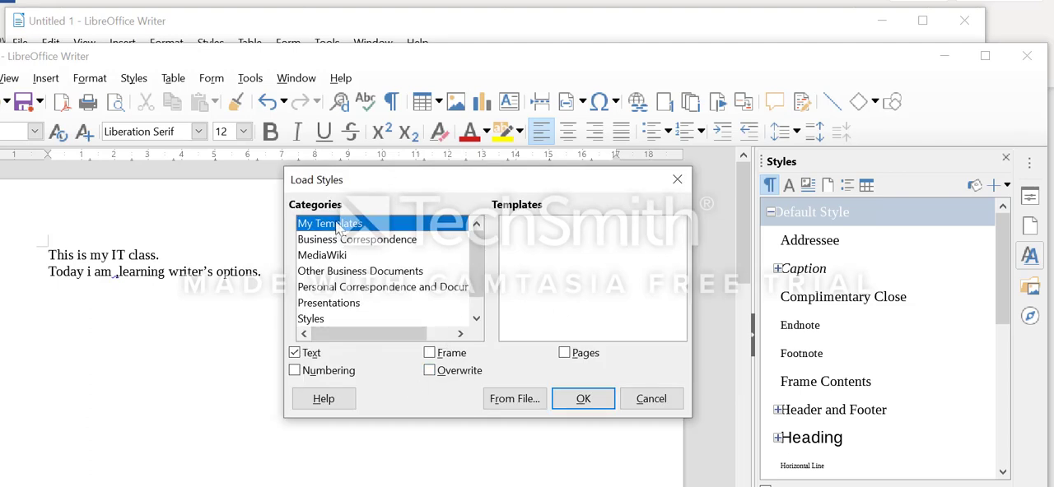
{"action": "left_click", "coordinate": [519, 403]}
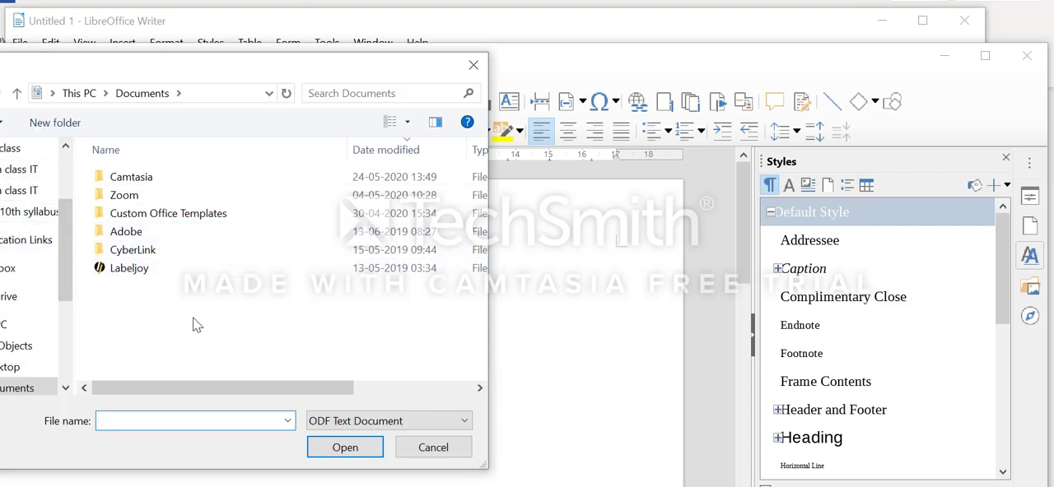
{"action": "left_click", "coordinate": [423, 454]}
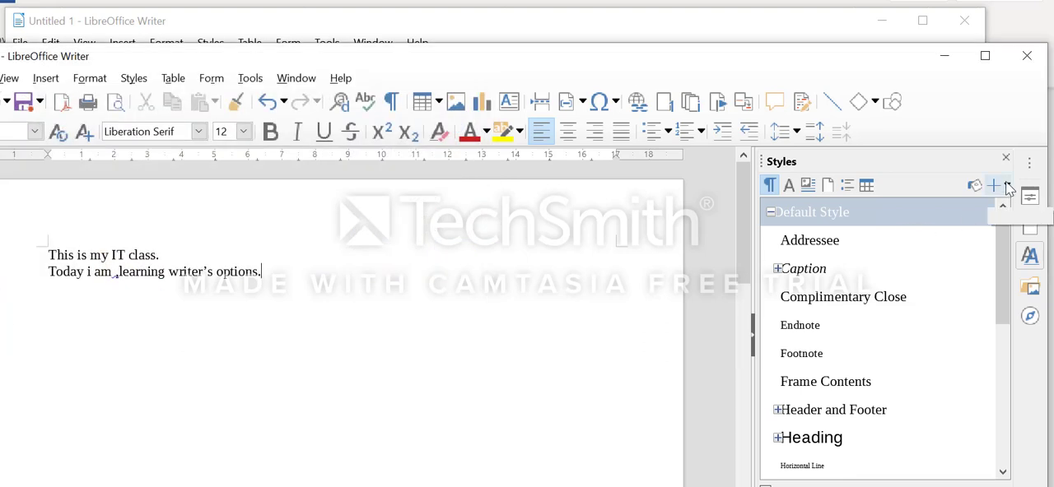
{"action": "left_click", "coordinate": [1006, 186]}
{"action": "left_click", "coordinate": [929, 250]}
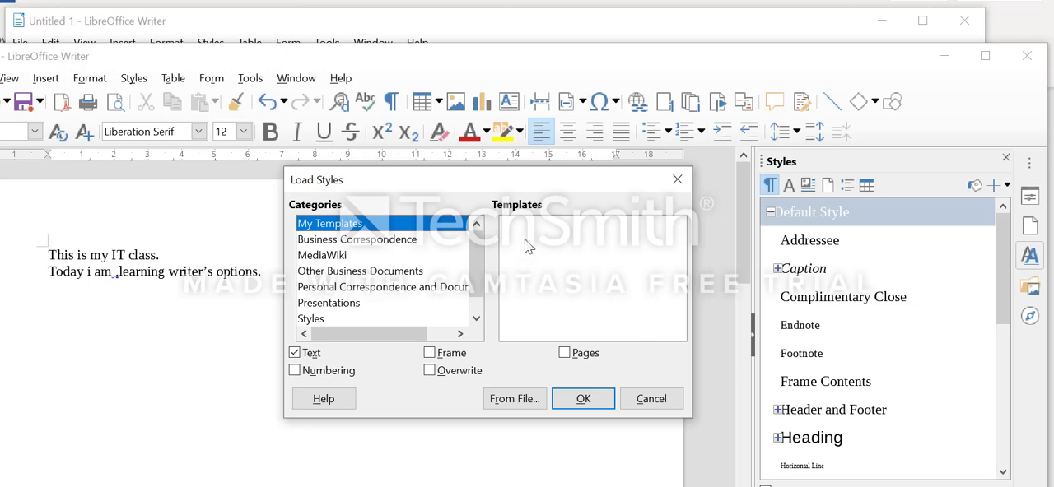
{"action": "left_click", "coordinate": [581, 400]}
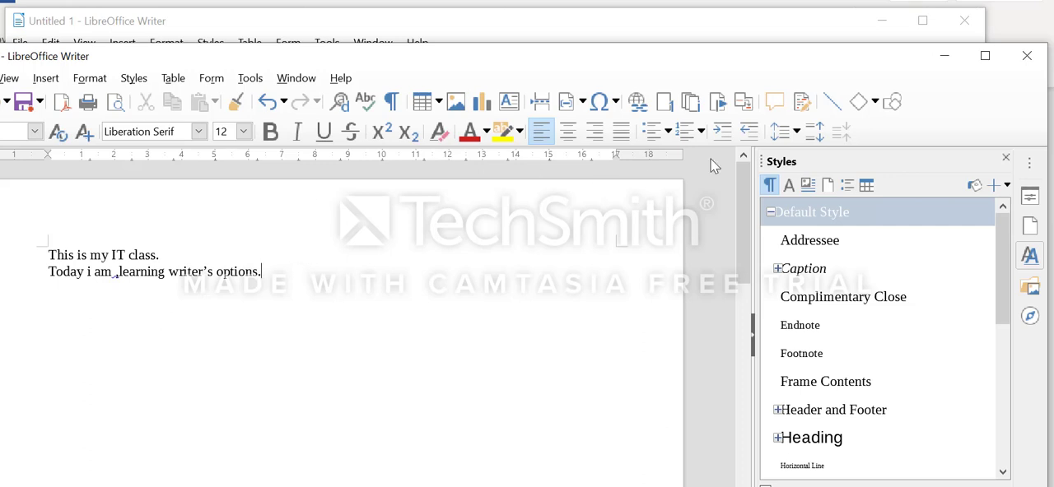
Go to the Untitled 1 document and turn its two text lines into a table using Insert Table
{"action": "left_click", "coordinate": [241, 27]}
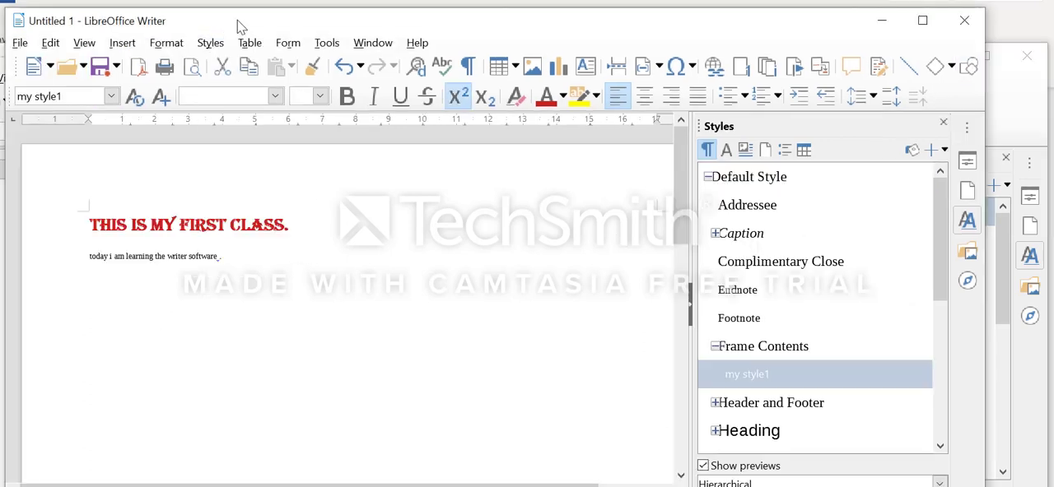
{"action": "key", "text": "ctrl+a"}
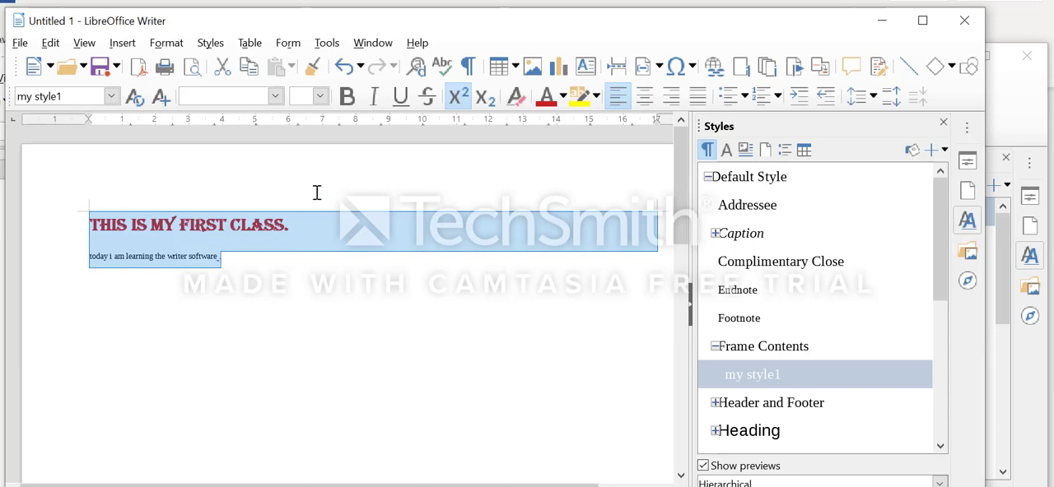
{"action": "left_click", "coordinate": [250, 45]}
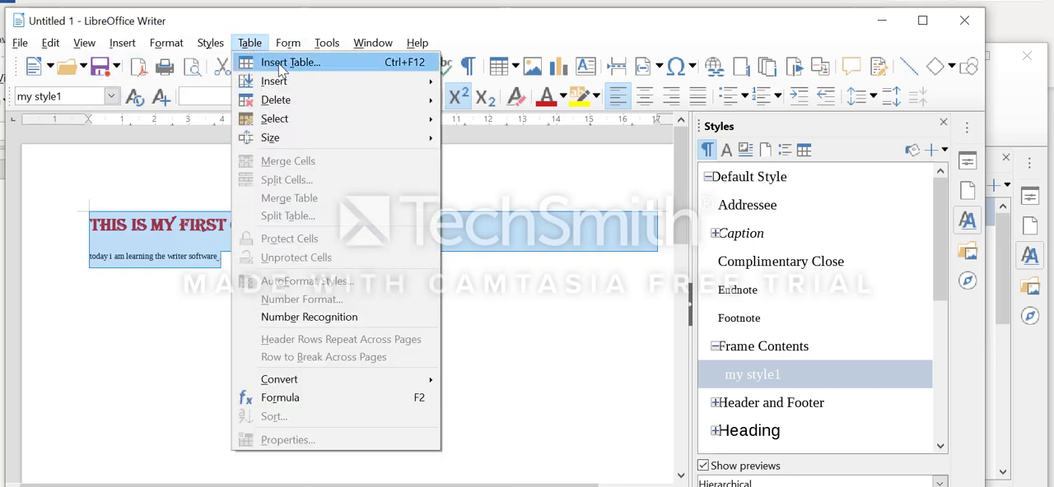
{"action": "left_click", "coordinate": [283, 70]}
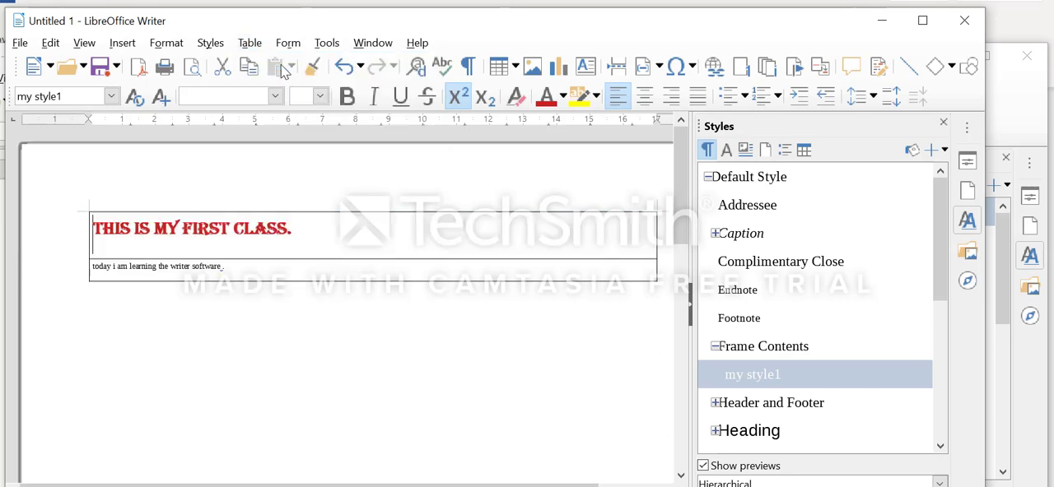
Delete the text from both rows of the table, keeping the empty table
{"action": "left_click", "coordinate": [171, 356]}
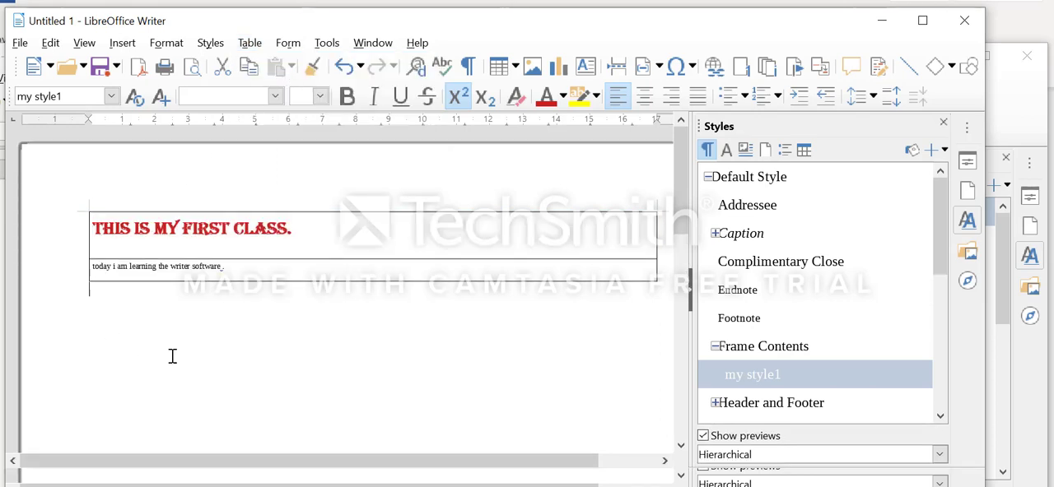
{"action": "left_click_drag", "start_coordinate": [96, 218], "coordinate": [302, 282]}
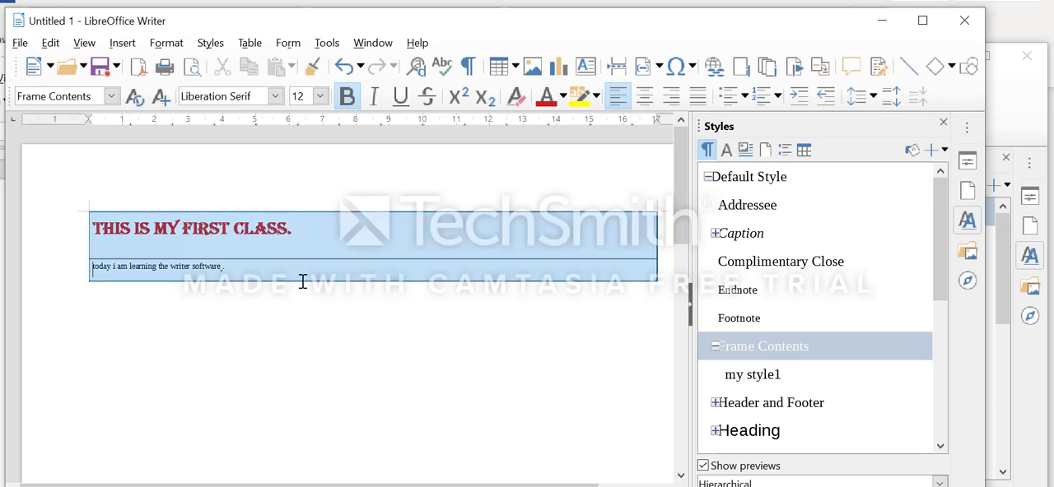
{"action": "key", "text": "Delete"}
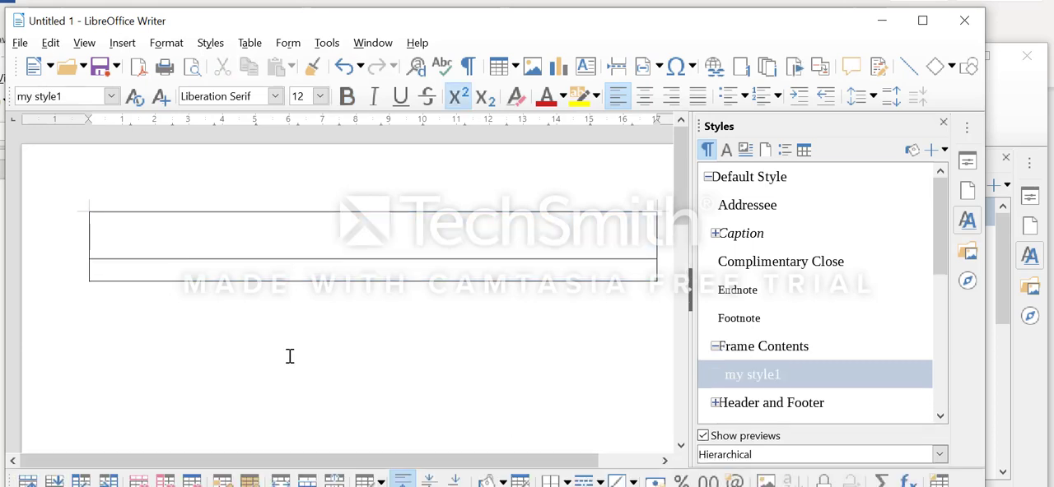
Insert a table named "studentrecord" with 5 columns and 5 rows below the existing table
{"action": "left_click", "coordinate": [290, 356]}
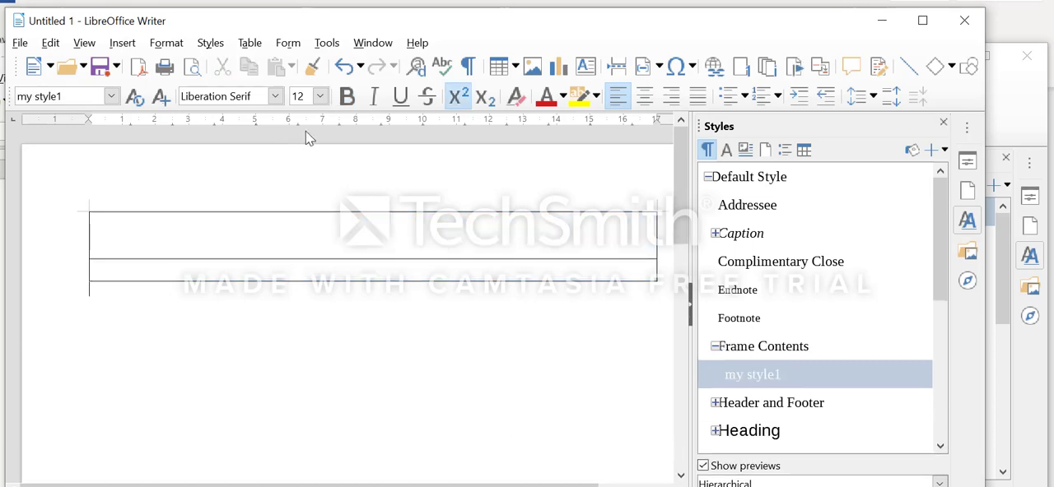
{"action": "left_click", "coordinate": [245, 45]}
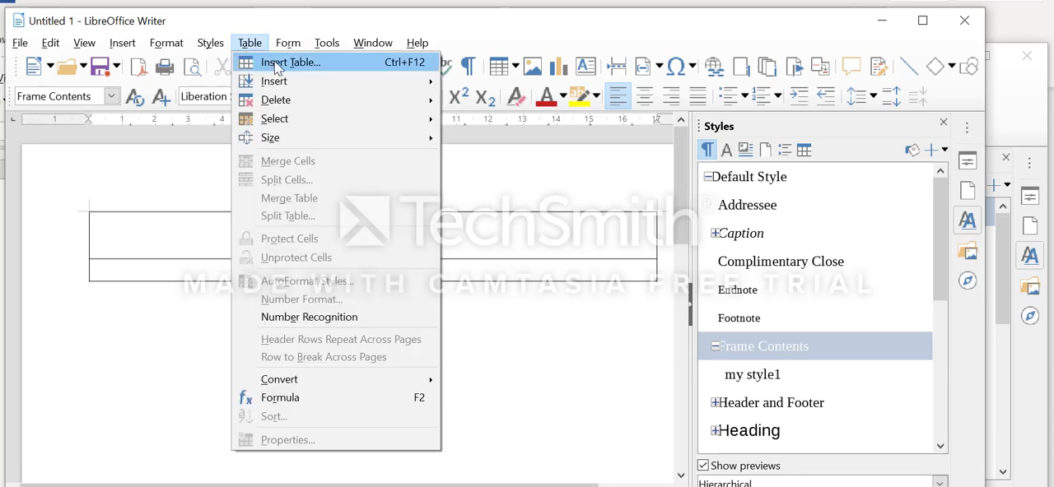
{"action": "left_click", "coordinate": [277, 64]}
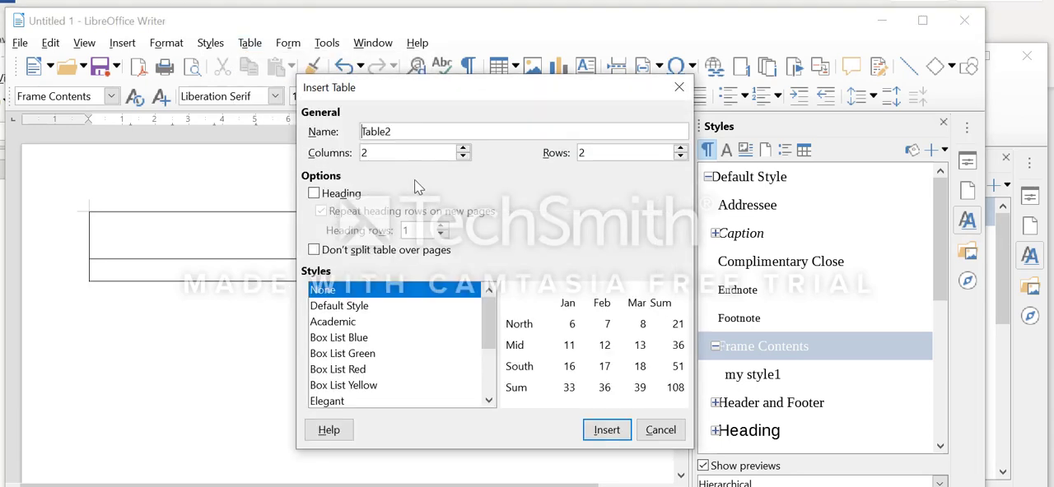
{"action": "left_click", "coordinate": [409, 132]}
{"action": "key", "text": "BackSpace"}
{"action": "key", "text": "BackSpace"}
{"action": "key", "text": "BackSpace"}
{"action": "key", "text": "BackSpace"}
{"action": "key", "text": "BackSpace"}
{"action": "type", "text": "studentrecord"}
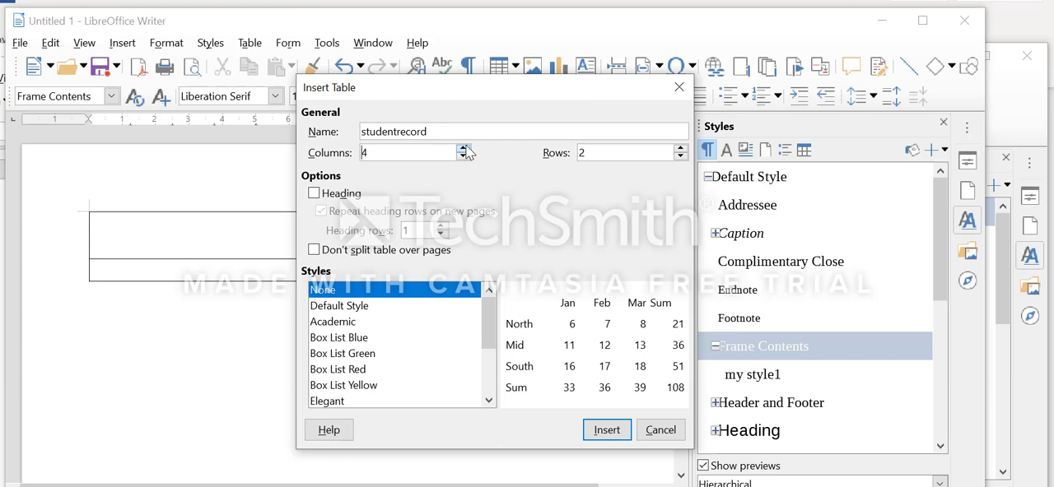
{"action": "left_click", "coordinate": [463, 149]}
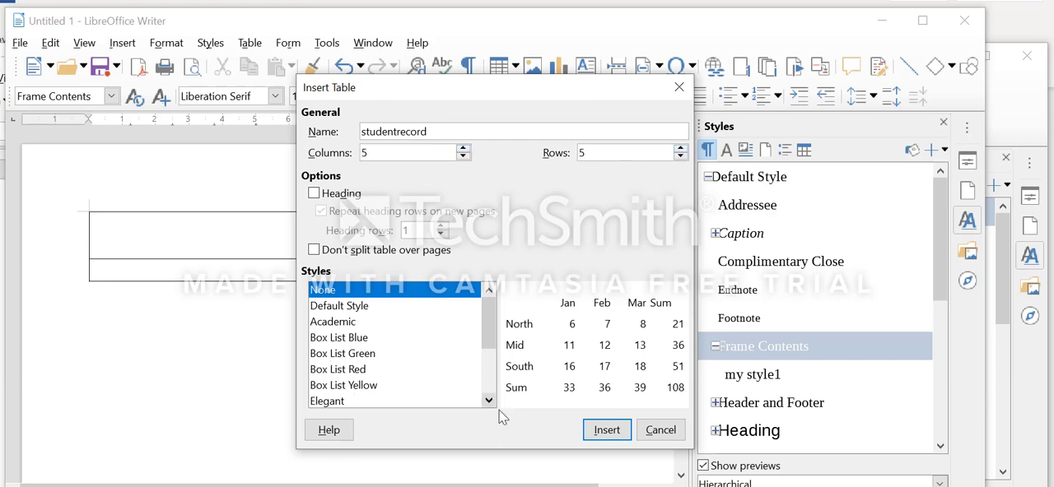
{"action": "left_click", "coordinate": [605, 429]}
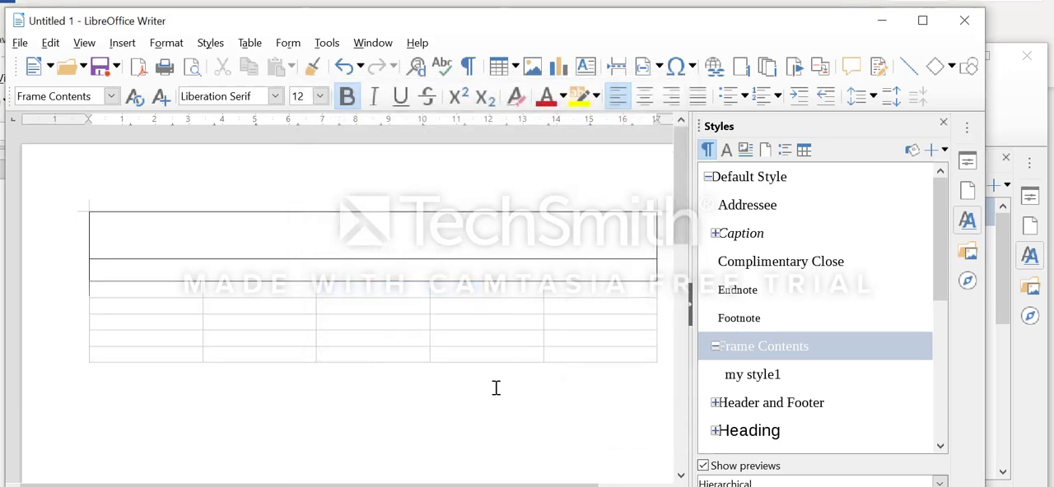
Enter the title "Student Data record" in the second row of the upper table
{"action": "left_click", "coordinate": [185, 274]}
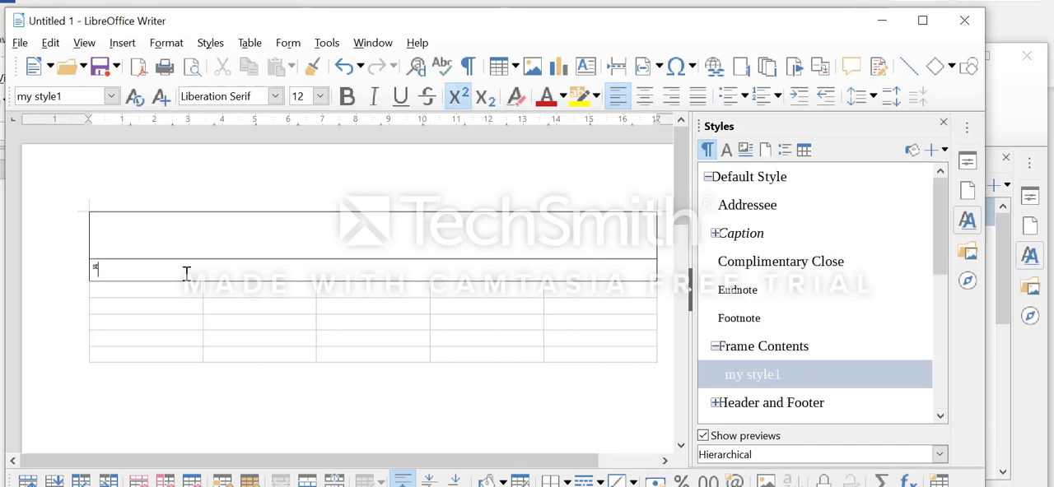
{"action": "type", "text": "student Da"}
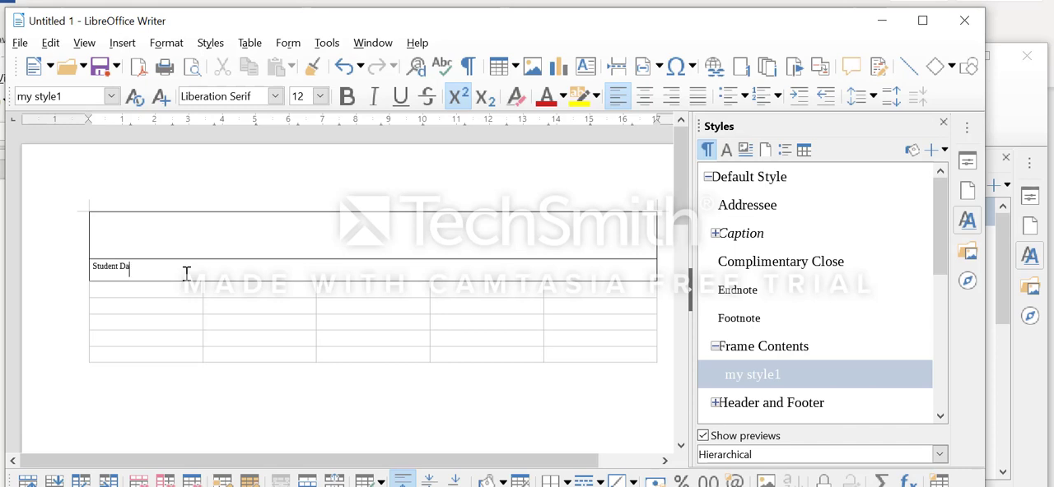
{"action": "type", "text": "ta record"}
Set the "Student Data record" title to font size 18 and center it in its row
{"action": "left_click", "coordinate": [100, 269]}
{"action": "triple_click", "coordinate": [110, 271]}
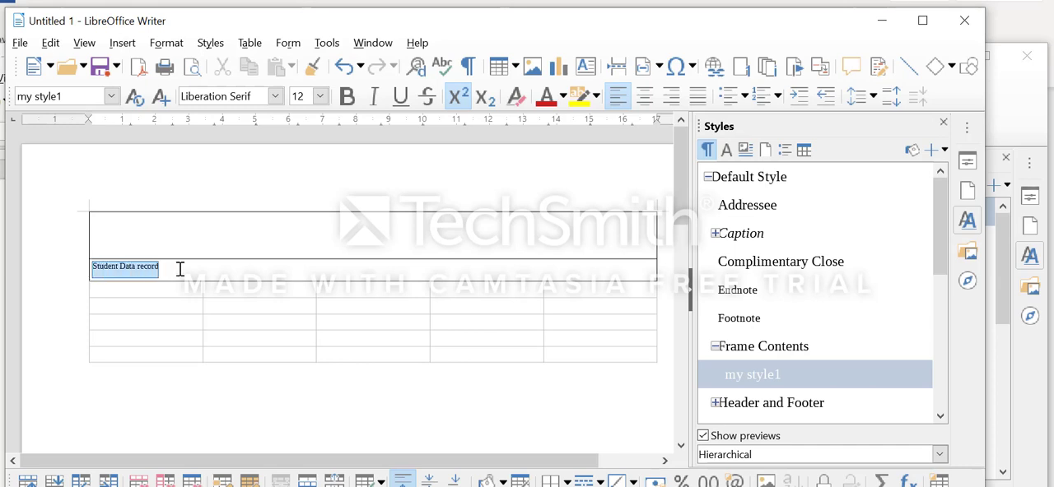
{"action": "left_click", "coordinate": [321, 96]}
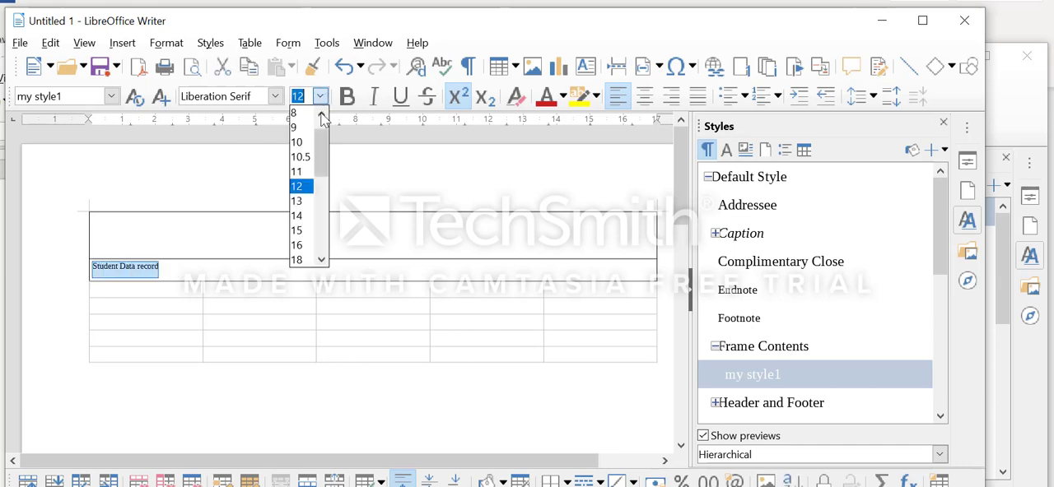
{"action": "left_click", "coordinate": [301, 260]}
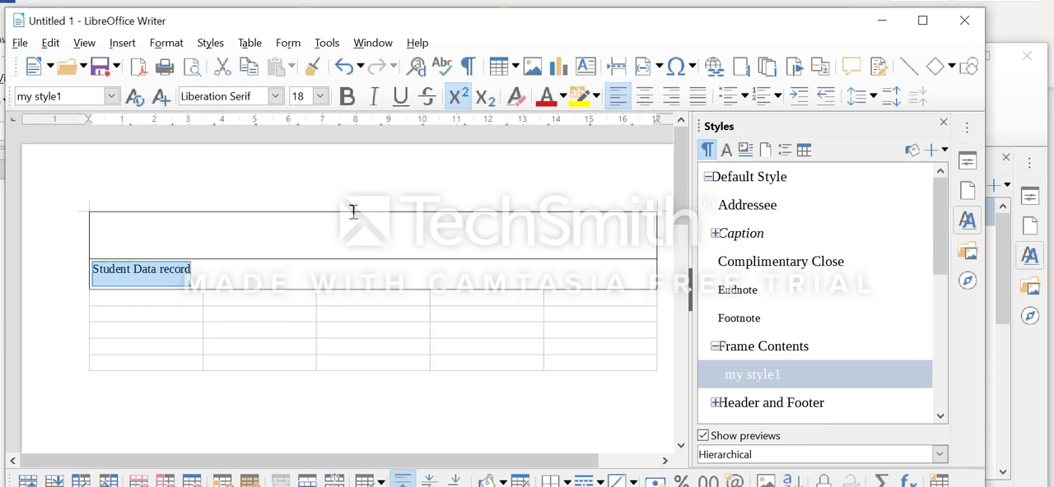
{"action": "left_click", "coordinate": [645, 96]}
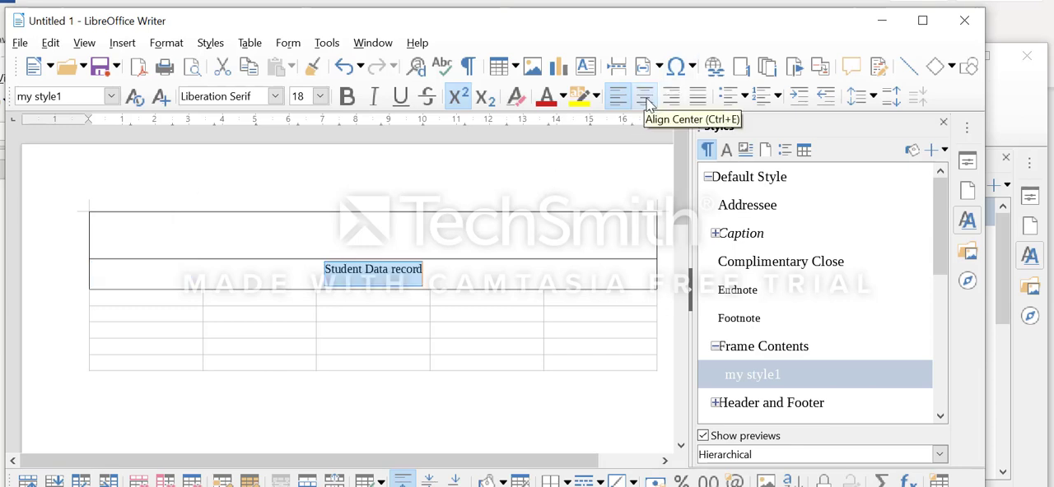
{"action": "left_click", "coordinate": [392, 263]}
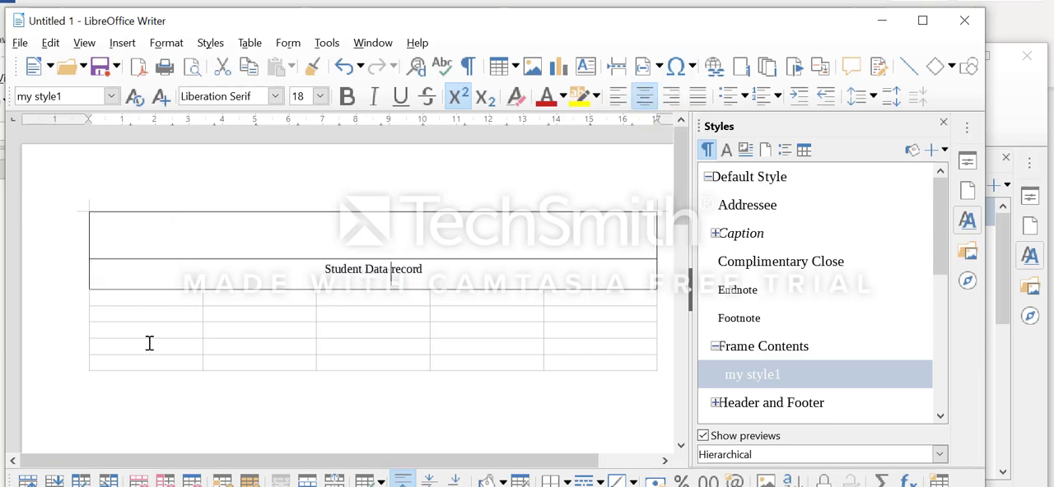
Enter the headings "Name" and "class" in the first two header cells of the student table
{"action": "left_click", "coordinate": [151, 298]}
{"action": "type", "text": "Name"}
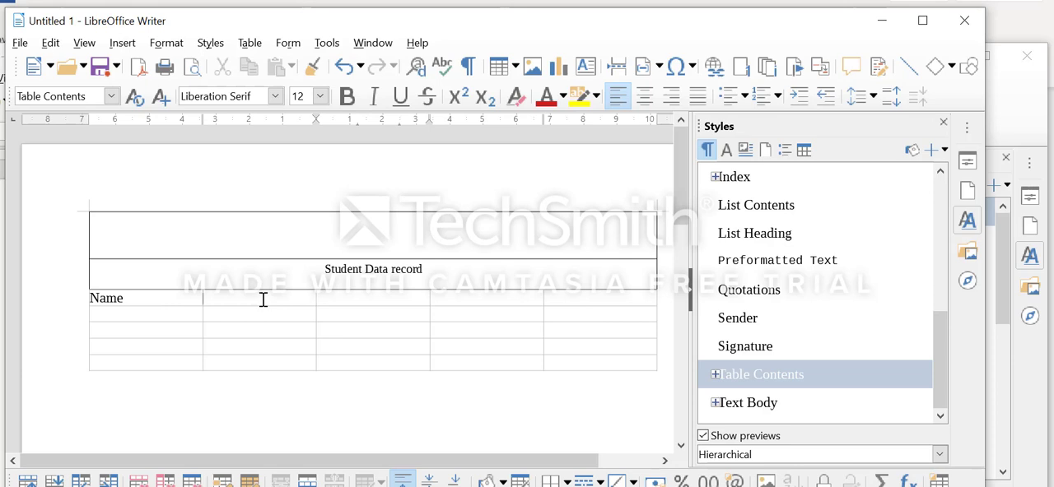
{"action": "left_click", "coordinate": [118, 299]}
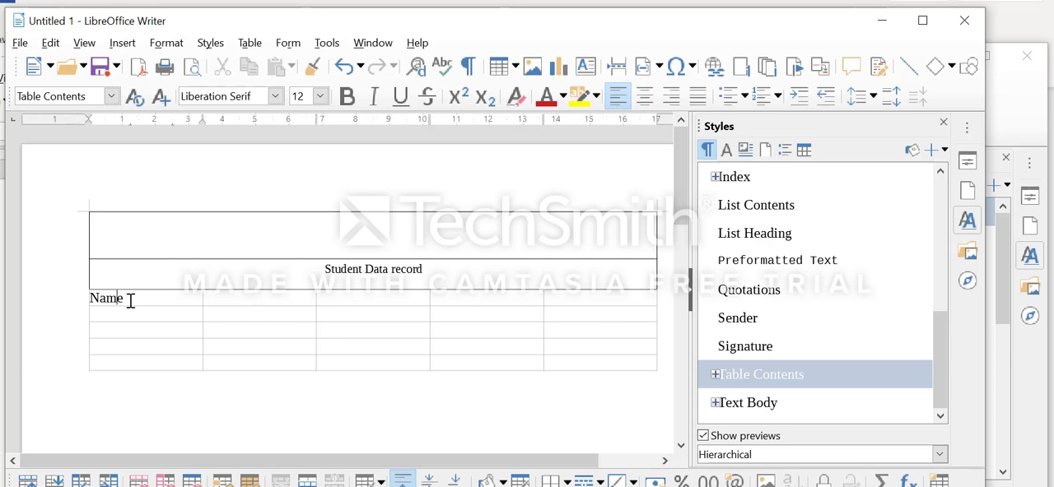
{"action": "left_click", "coordinate": [132, 301]}
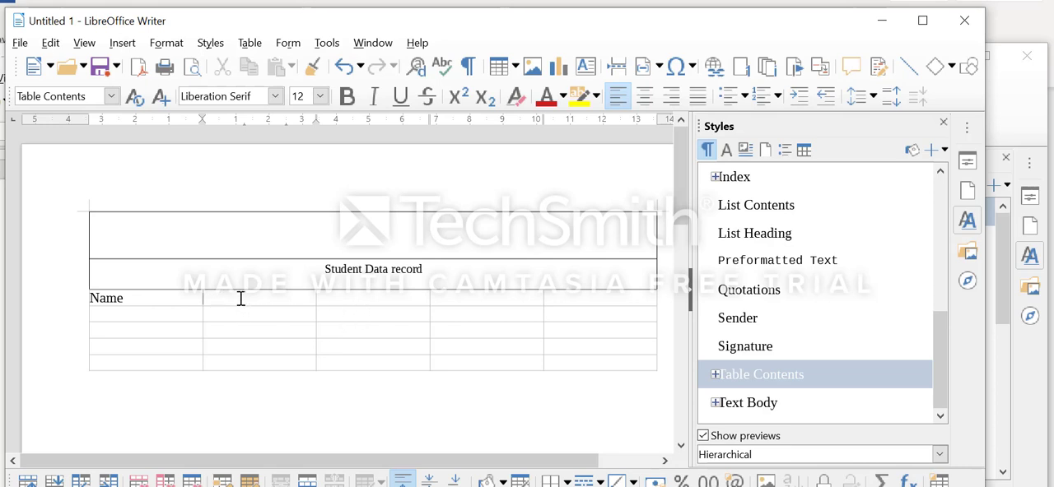
{"action": "type", "text": "add"}
{"action": "key", "text": "BackSpace"}
{"action": "key", "text": "BackSpace"}
{"action": "type", "text": "ss"}
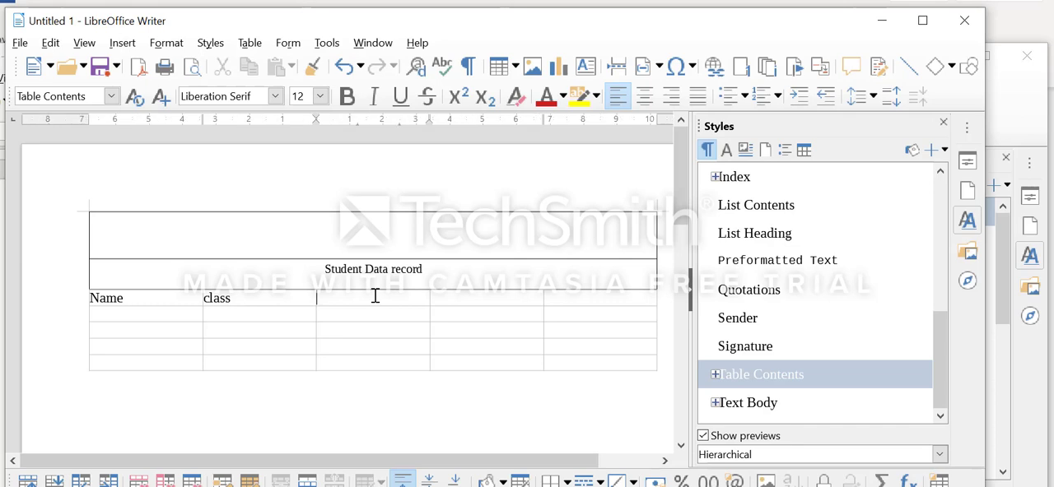
{"action": "type", "text": "Roll no"}
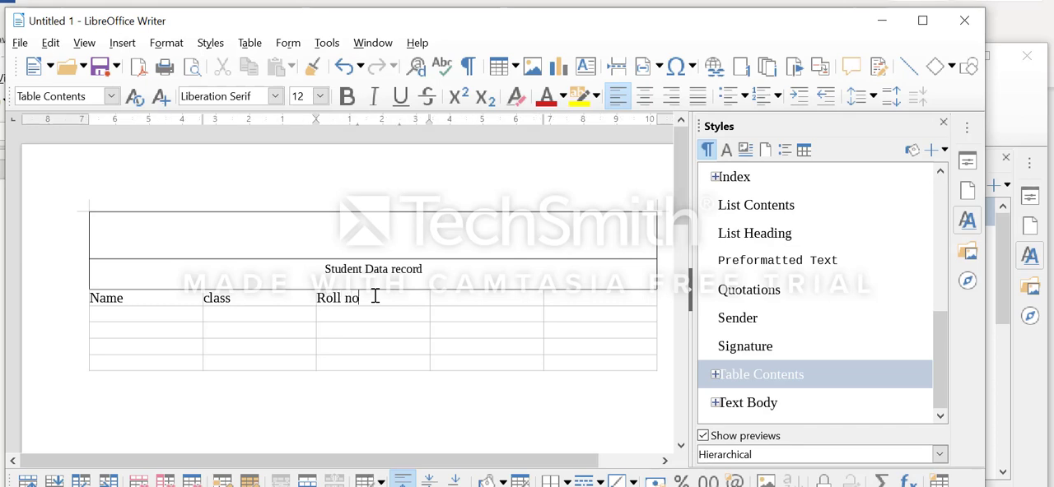
Enter the headings "Roll no", "sec" and "address" in the remaining header cells of the student table
{"action": "left_click", "coordinate": [458, 297]}
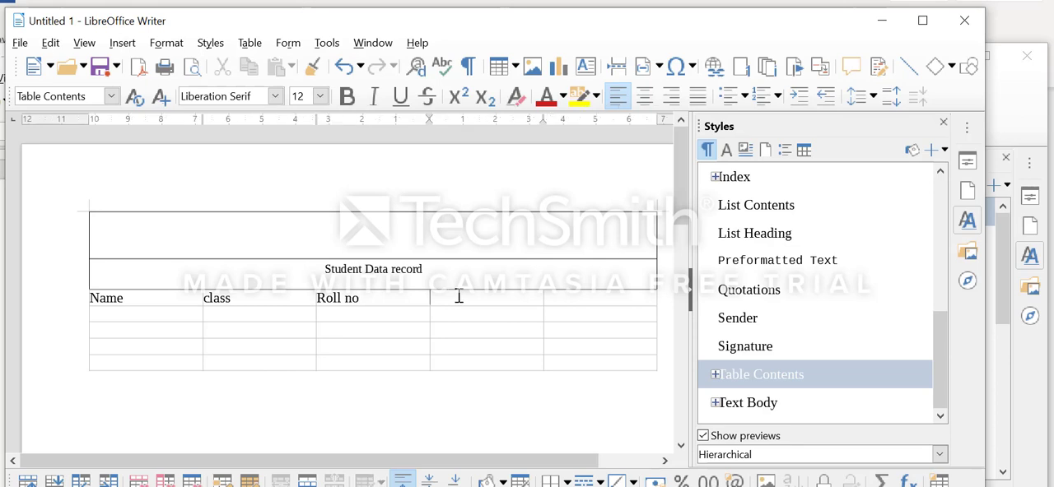
{"action": "type", "text": "sec"}
{"action": "left_click", "coordinate": [571, 298]}
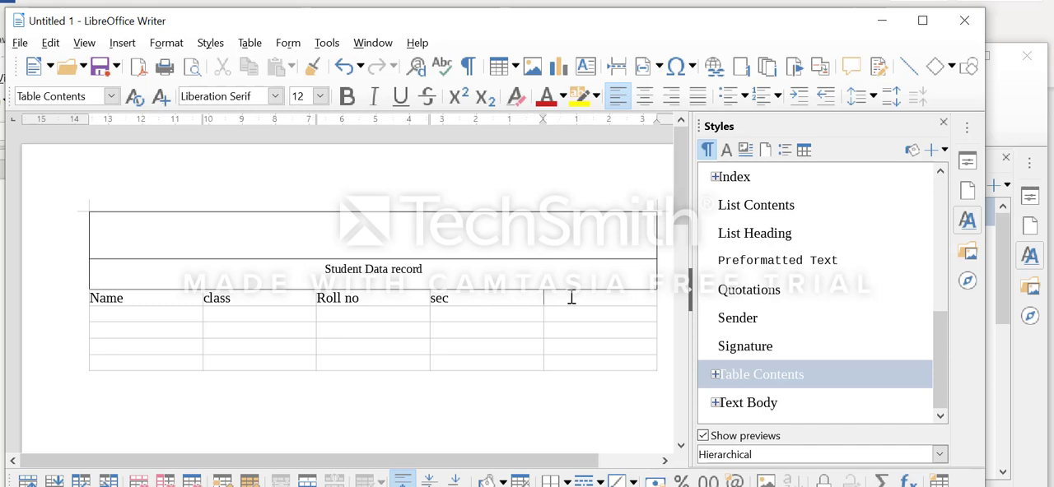
{"action": "type", "text": "address"}
Fill the four rows of the Name column with the students' first names
{"action": "left_click", "coordinate": [182, 319]}
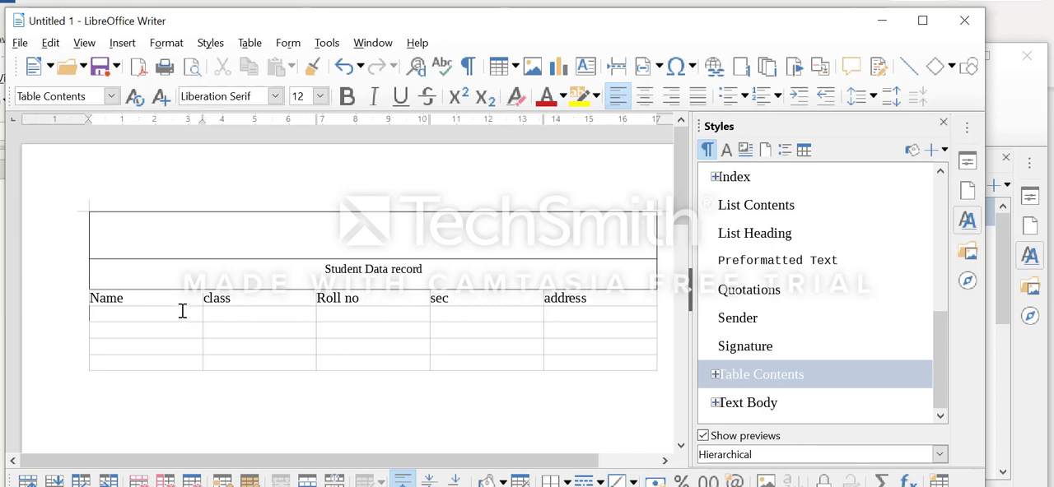
{"action": "type", "text": "Ritu"}
{"action": "type", "text": "Reena"}
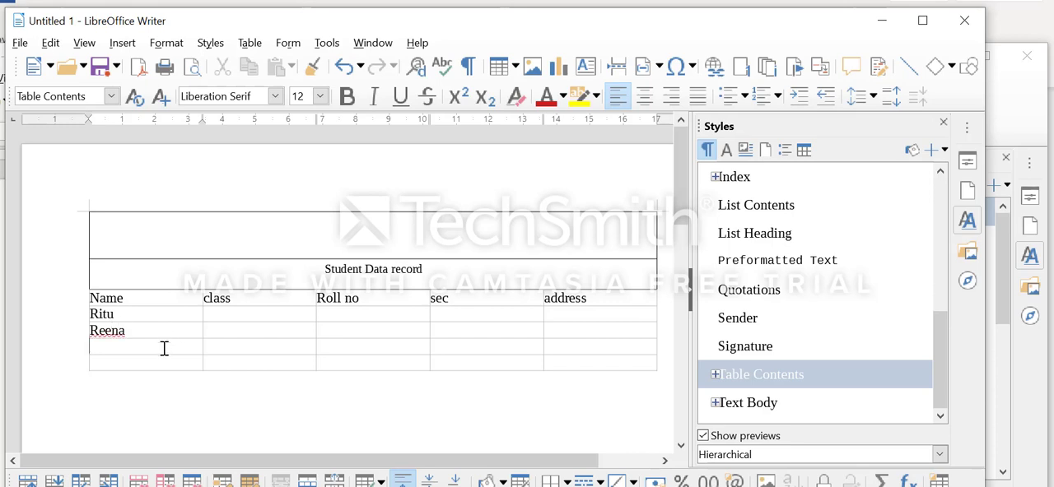
{"action": "type", "text": "menn"}
{"action": "key", "text": "BackSpace"}
{"action": "type", "text": "u"}
{"action": "left_click", "coordinate": [164, 368]}
{"action": "type", "text": "sonu"}
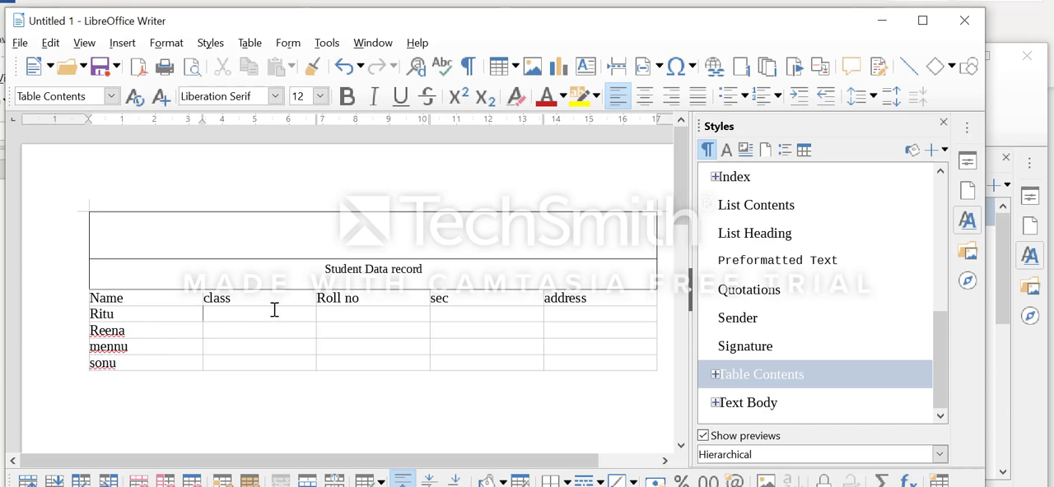
Fill the class column with 9th, 10th, 10th and 11th for the four students
{"action": "left_click", "coordinate": [274, 309]}
{"action": "type", "text": "9th"}
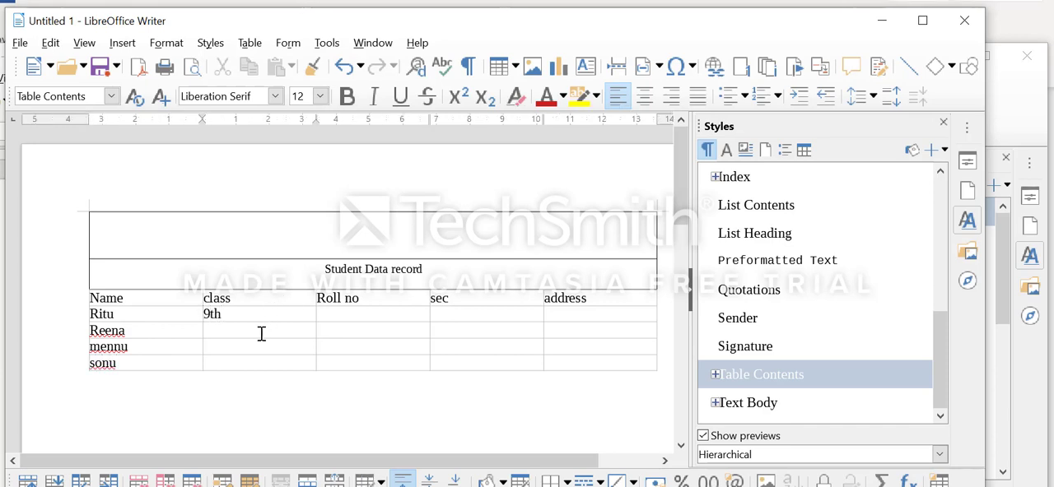
{"action": "type", "text": "10"}
{"action": "type", "text": "10th"}
{"action": "left_click", "coordinate": [251, 362]}
{"action": "type", "text": "11tg"}
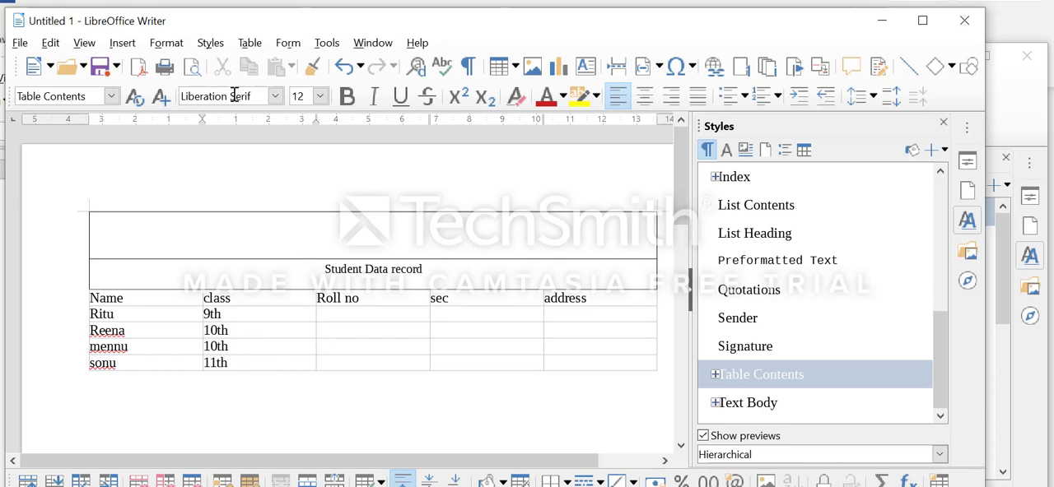
{"action": "left_click", "coordinate": [250, 43]}
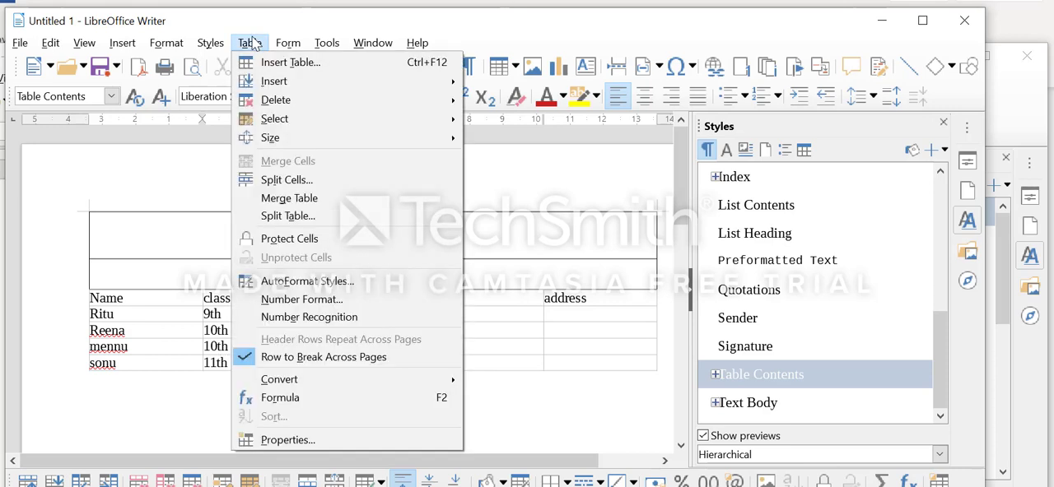
{"action": "left_click", "coordinate": [250, 43]}
{"action": "left_click", "coordinate": [251, 42]}
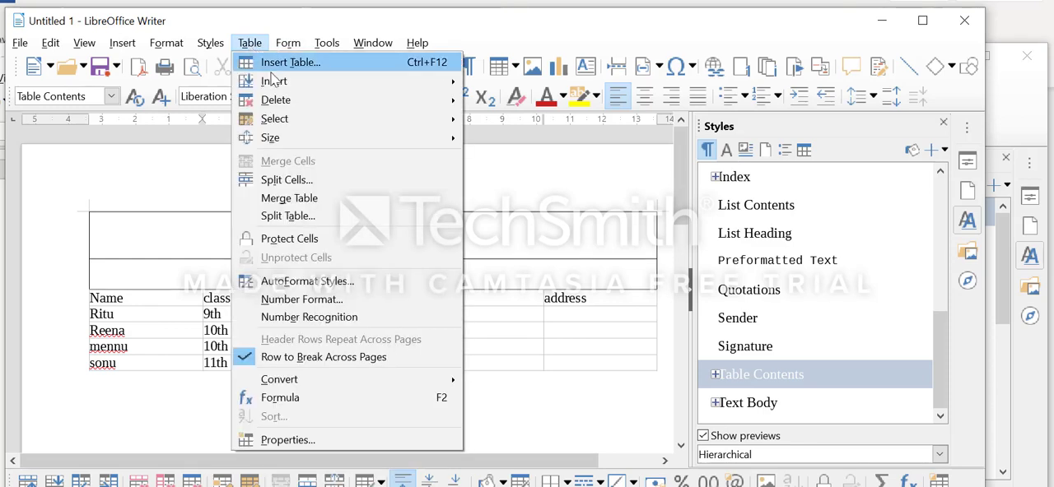
{"action": "mouse_move", "coordinate": [273, 81]}
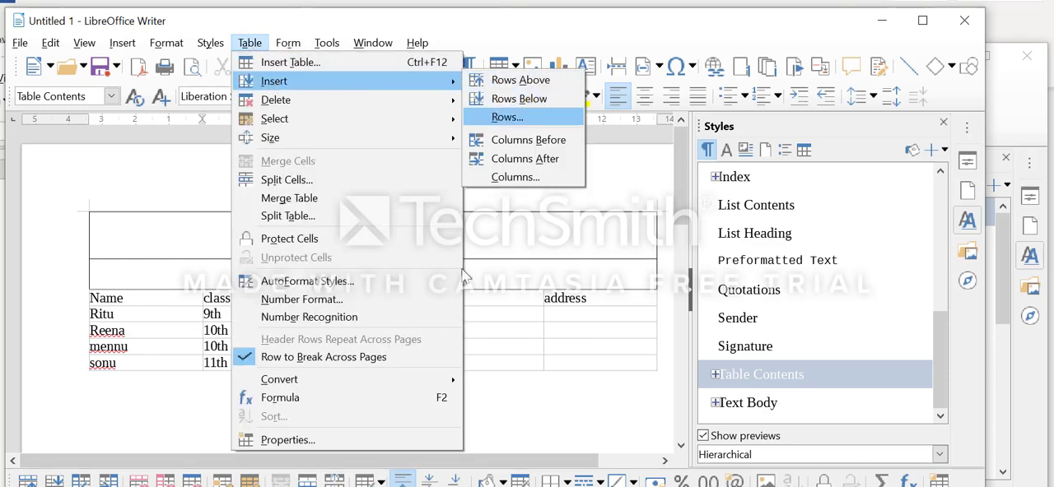
{"action": "left_click", "coordinate": [504, 319]}
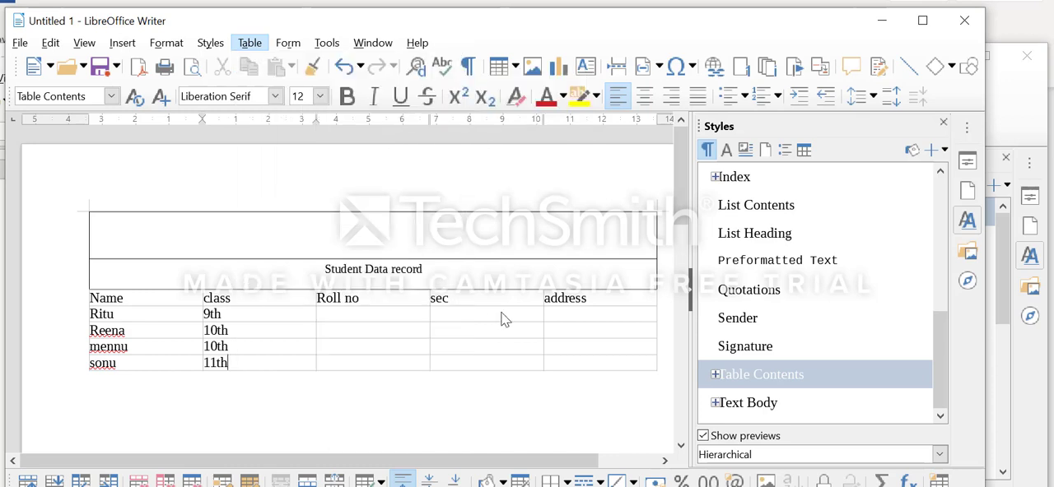
Insert an empty row above the first student's row, directly below the header row
{"action": "left_click", "coordinate": [142, 316]}
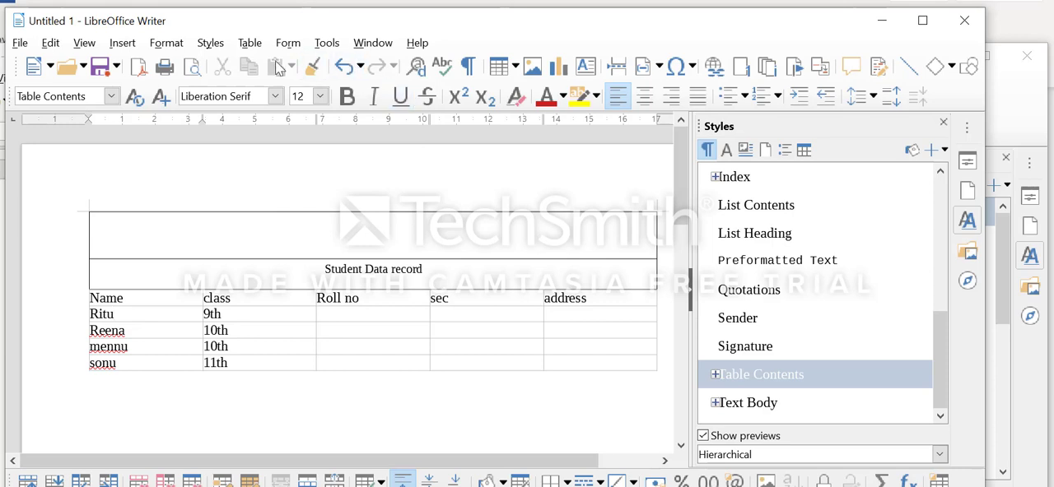
{"action": "left_click", "coordinate": [249, 43]}
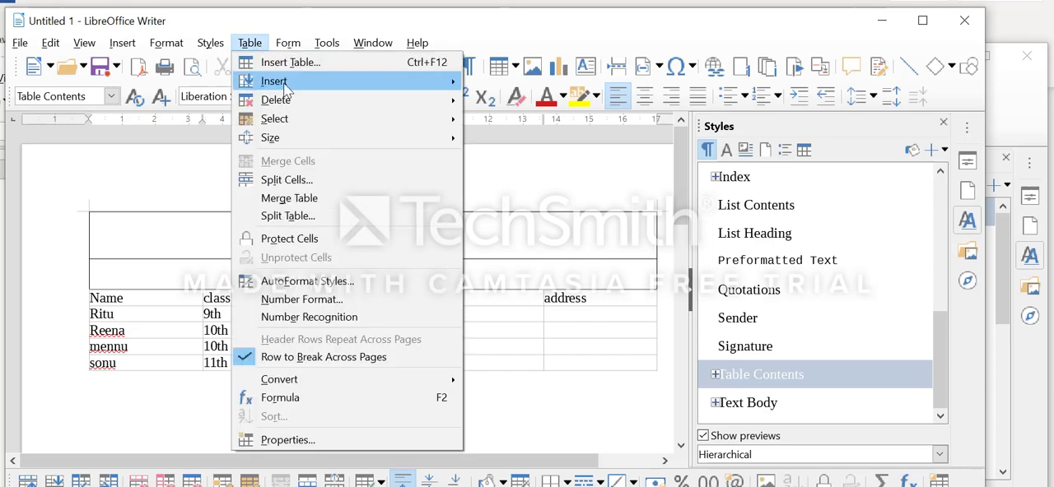
{"action": "mouse_move", "coordinate": [283, 83]}
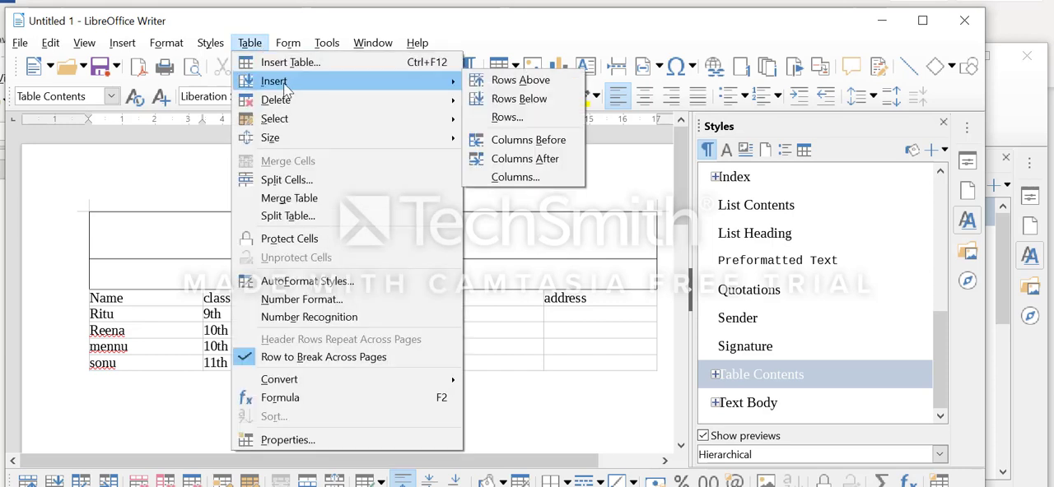
{"action": "left_click", "coordinate": [511, 82]}
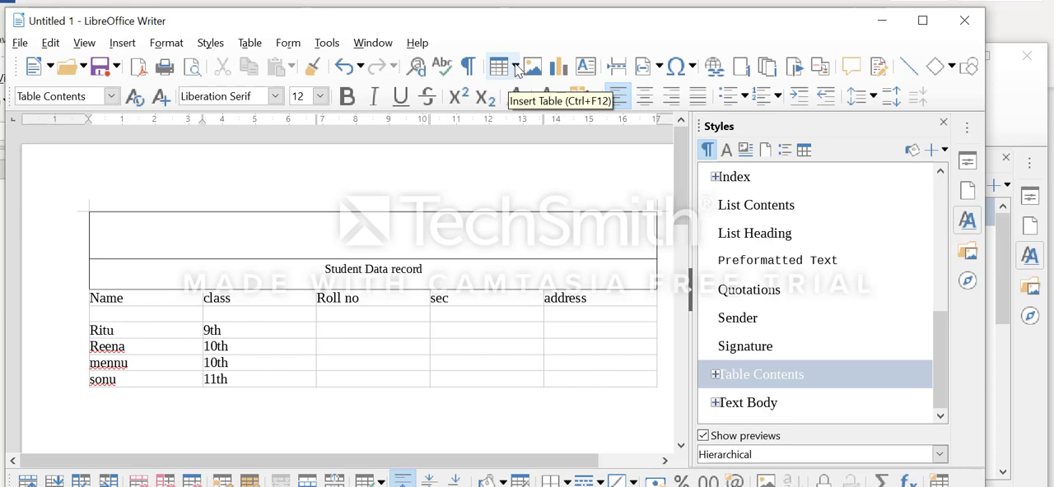
Insert an empty row below the first student's row
{"action": "left_click", "coordinate": [516, 66]}
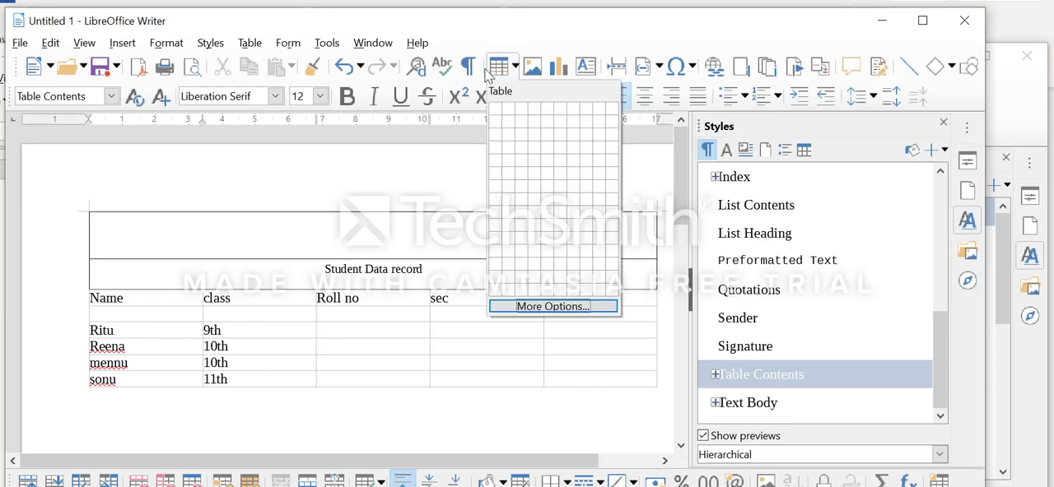
{"action": "left_click", "coordinate": [250, 44]}
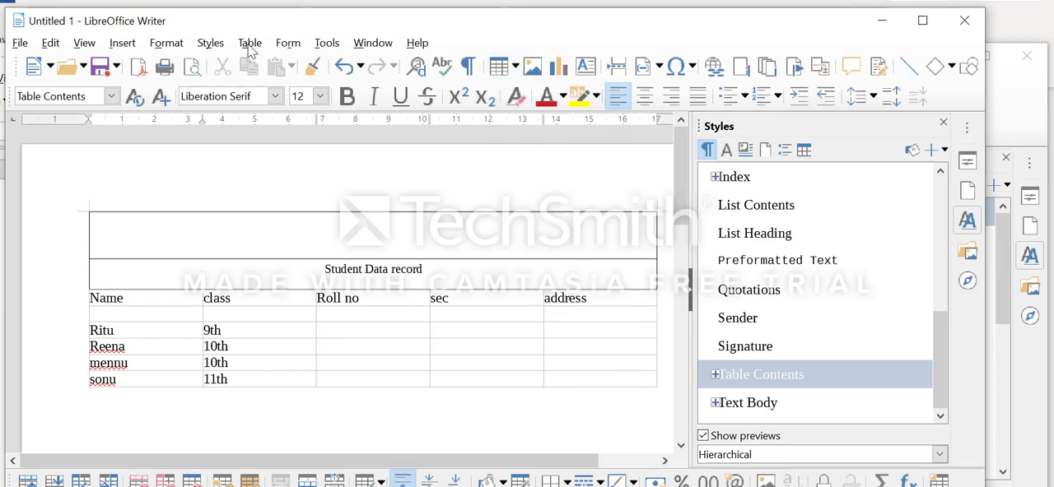
{"action": "left_click", "coordinate": [250, 45]}
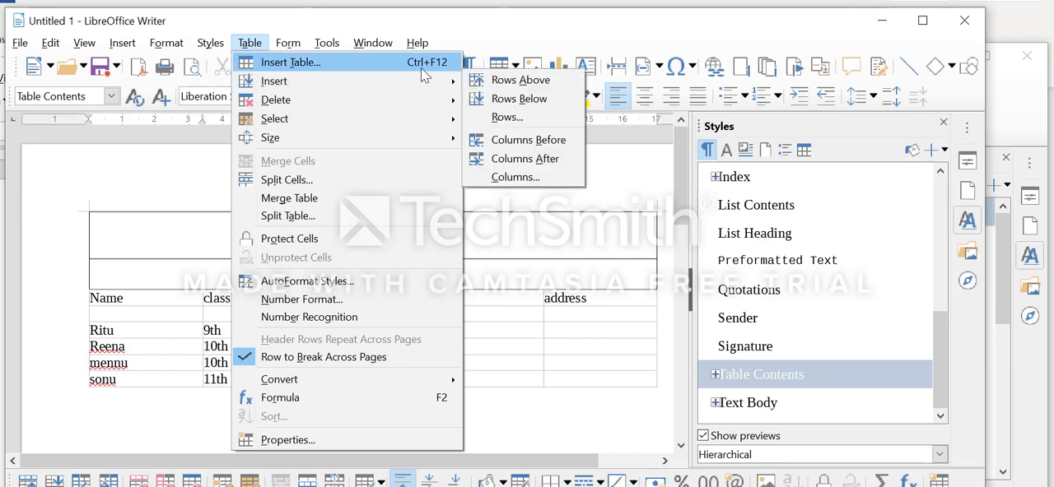
{"action": "left_click", "coordinate": [518, 99]}
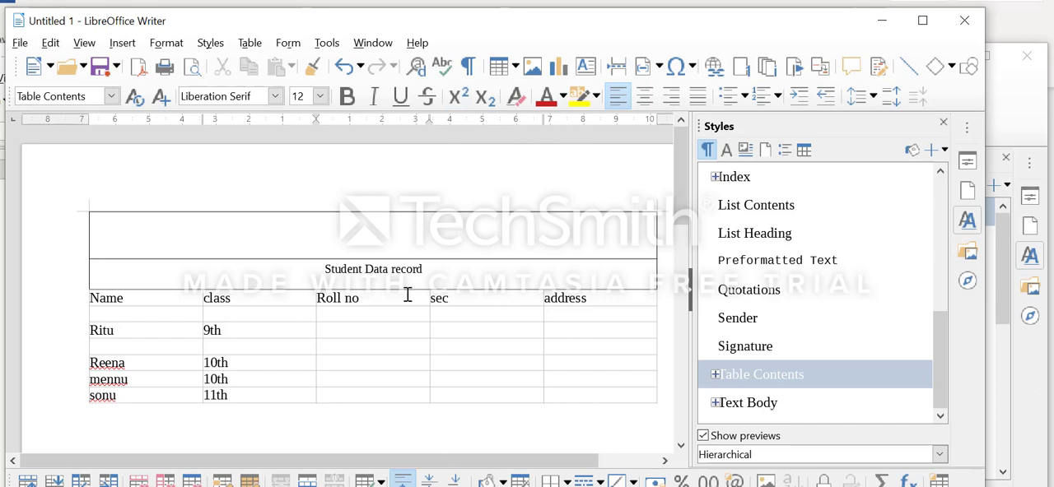
Insert a column before the Roll no column and enter the heading "Father Name" in it
{"action": "left_click", "coordinate": [247, 43]}
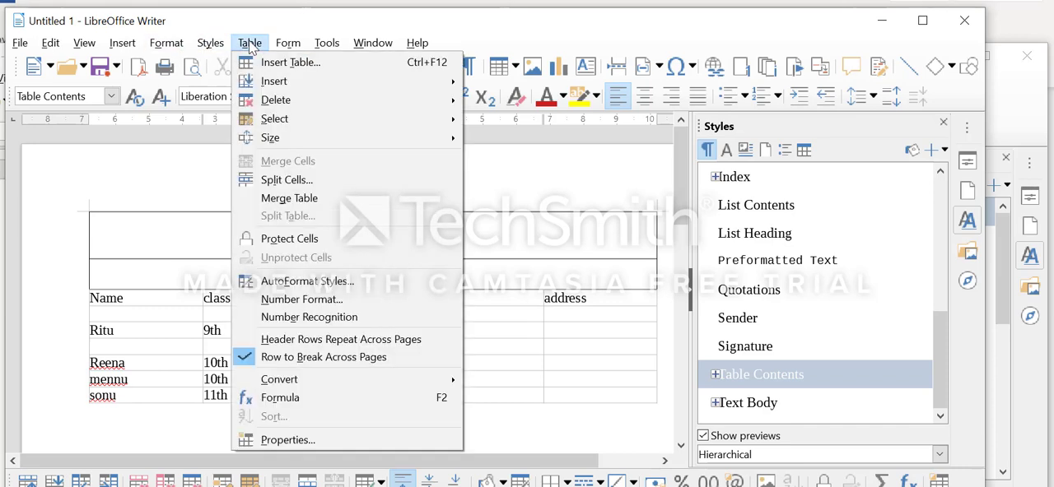
{"action": "mouse_move", "coordinate": [290, 88]}
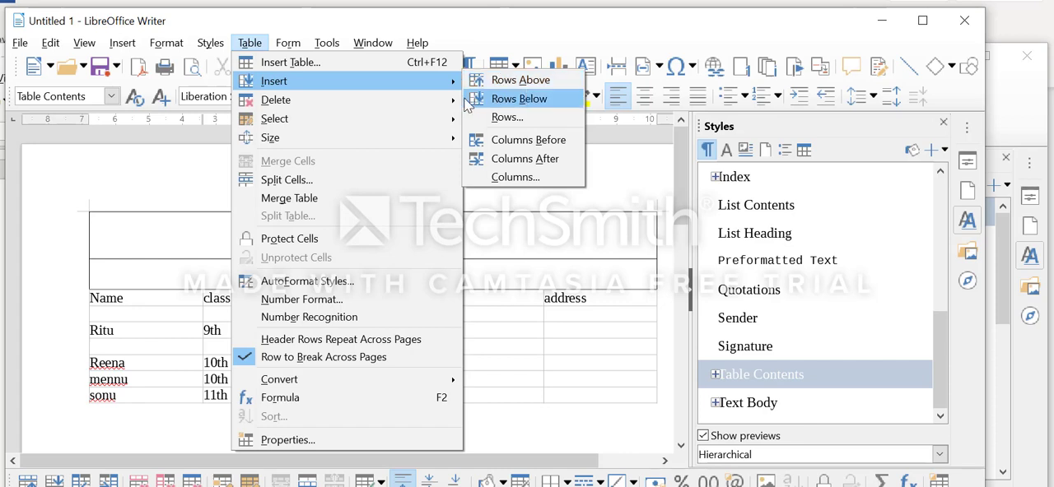
{"action": "left_click", "coordinate": [543, 142]}
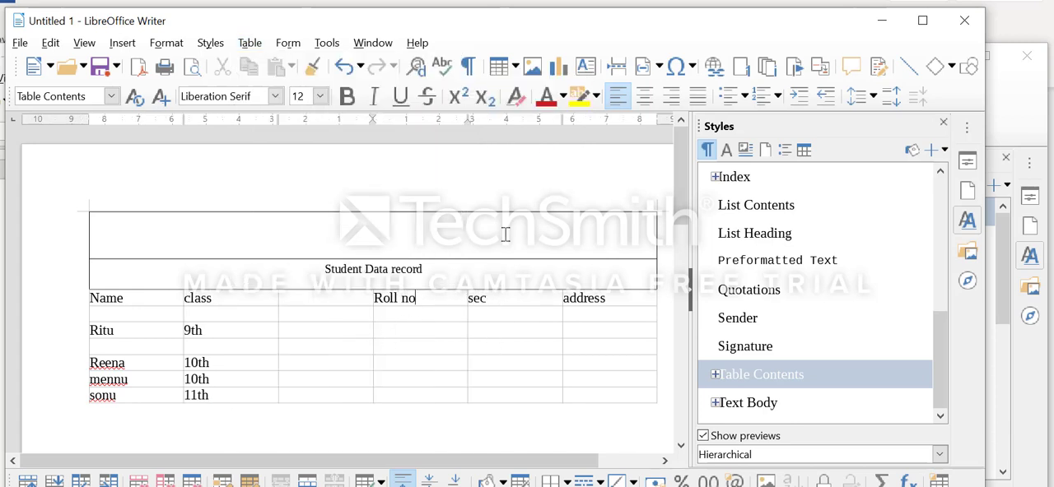
{"action": "left_click", "coordinate": [344, 296]}
{"action": "type", "text": "Fat"}
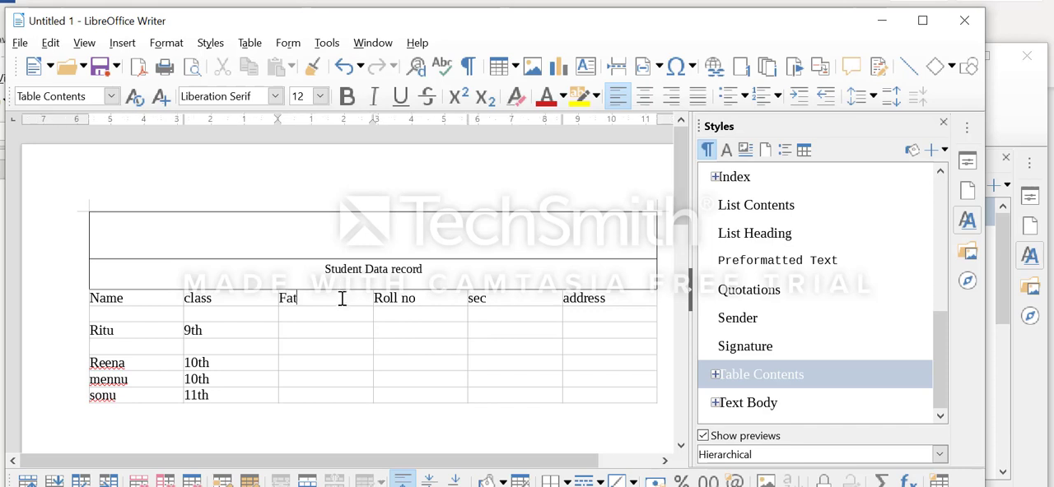
{"action": "type", "text": "her Name"}
Delete the entire row of the first student, who is in class 9th
{"action": "left_click", "coordinate": [250, 42]}
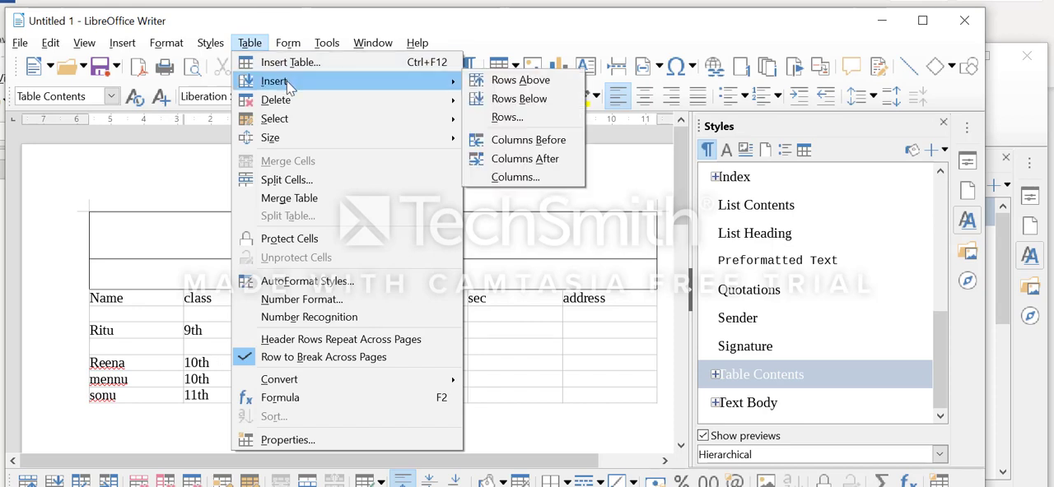
{"action": "mouse_move", "coordinate": [288, 104]}
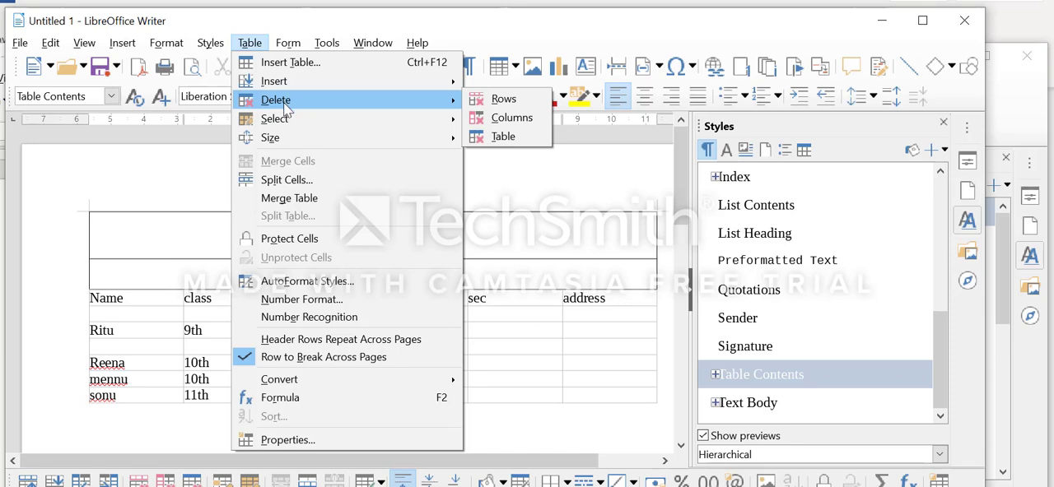
{"action": "left_click", "coordinate": [203, 247]}
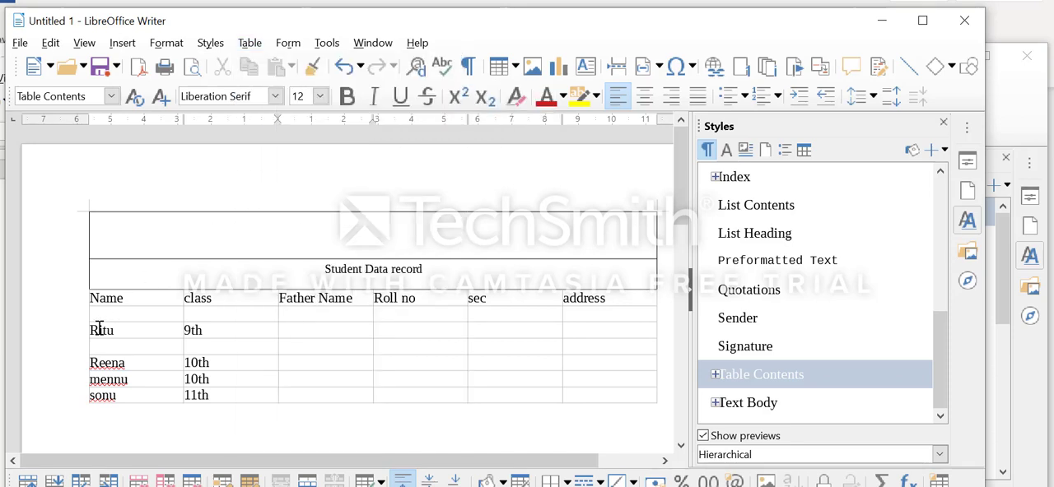
{"action": "left_click_drag", "start_coordinate": [98, 329], "coordinate": [613, 332]}
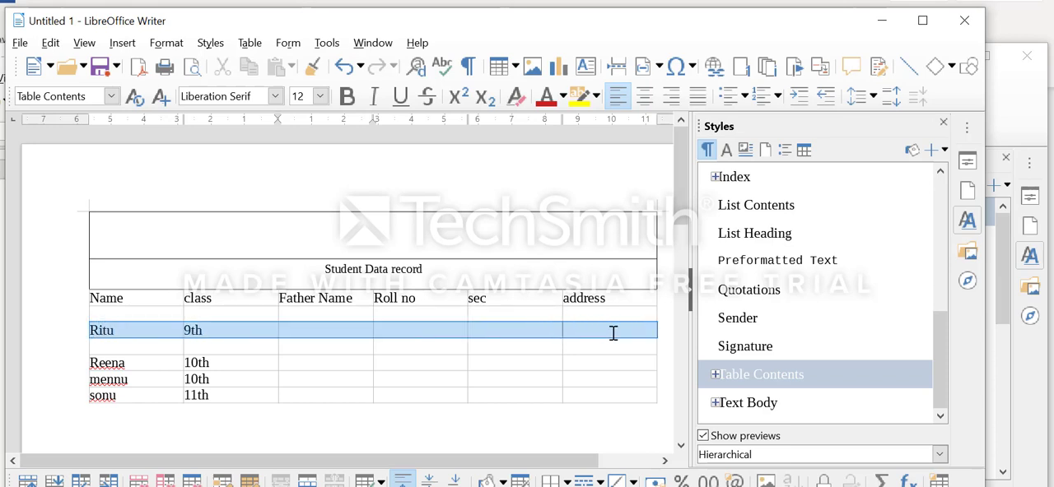
{"action": "left_click", "coordinate": [251, 45]}
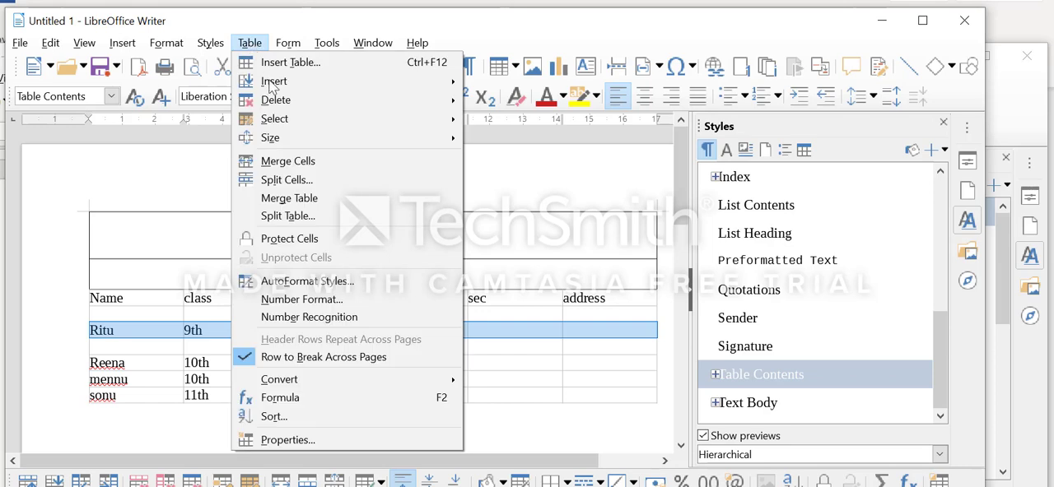
{"action": "mouse_move", "coordinate": [292, 102]}
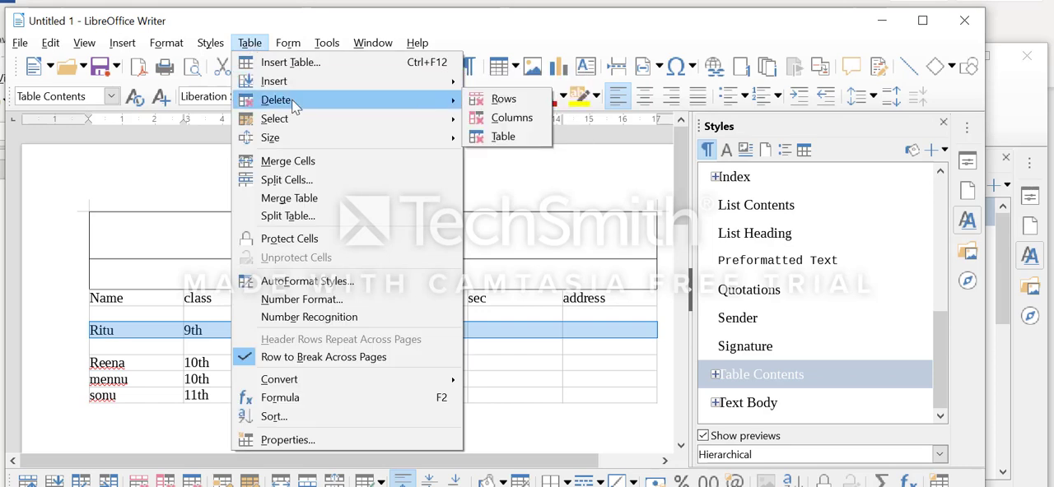
{"action": "left_click", "coordinate": [526, 103]}
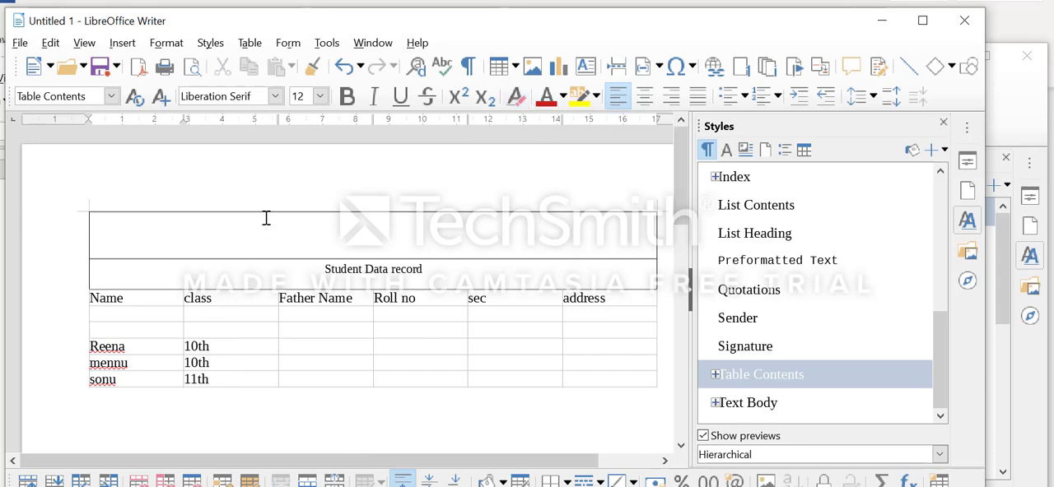
Merge the Name and class header cells into a single cell
{"action": "left_click", "coordinate": [247, 47]}
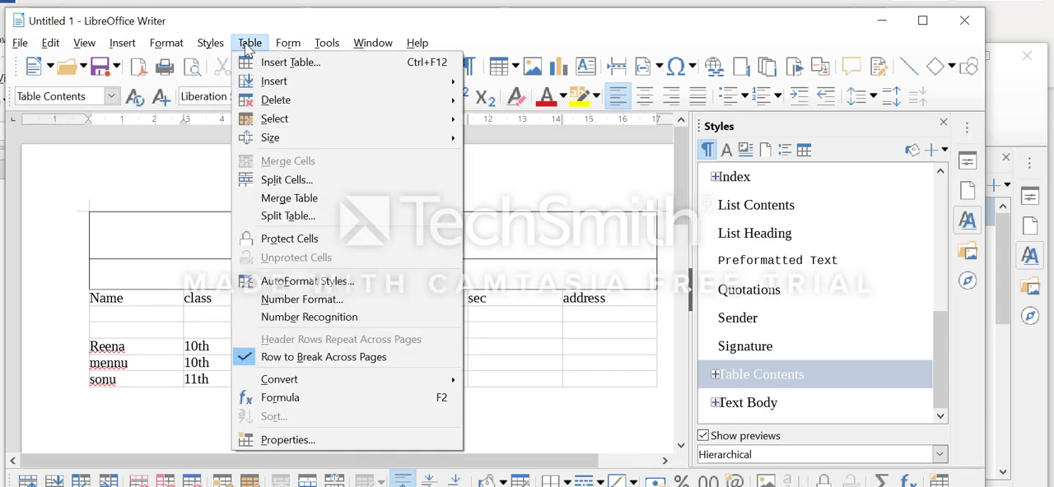
{"action": "mouse_move", "coordinate": [300, 106]}
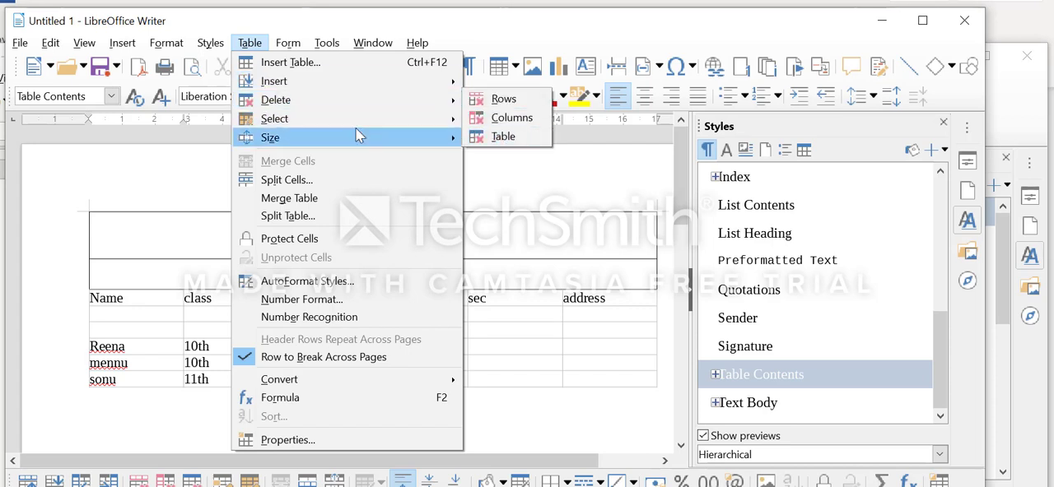
{"action": "mouse_move", "coordinate": [294, 123]}
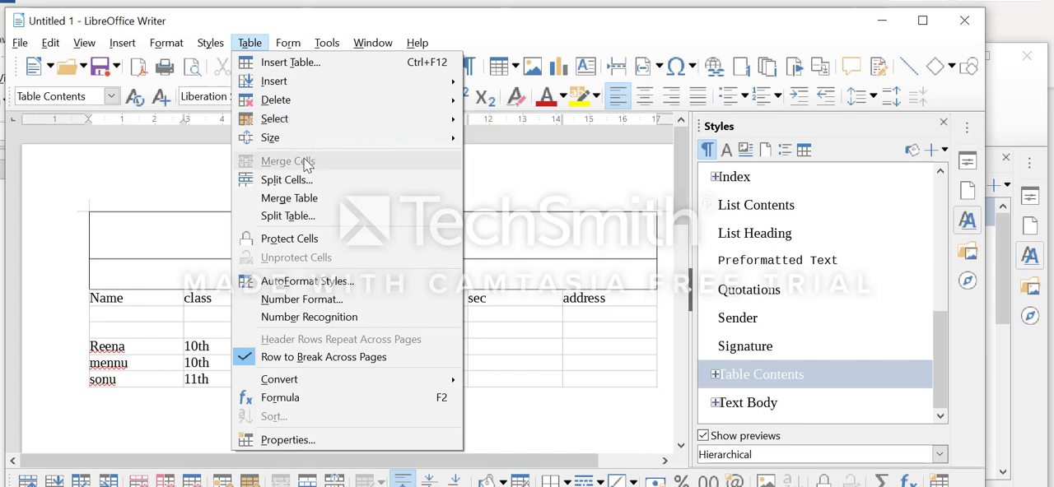
{"action": "left_click", "coordinate": [149, 268]}
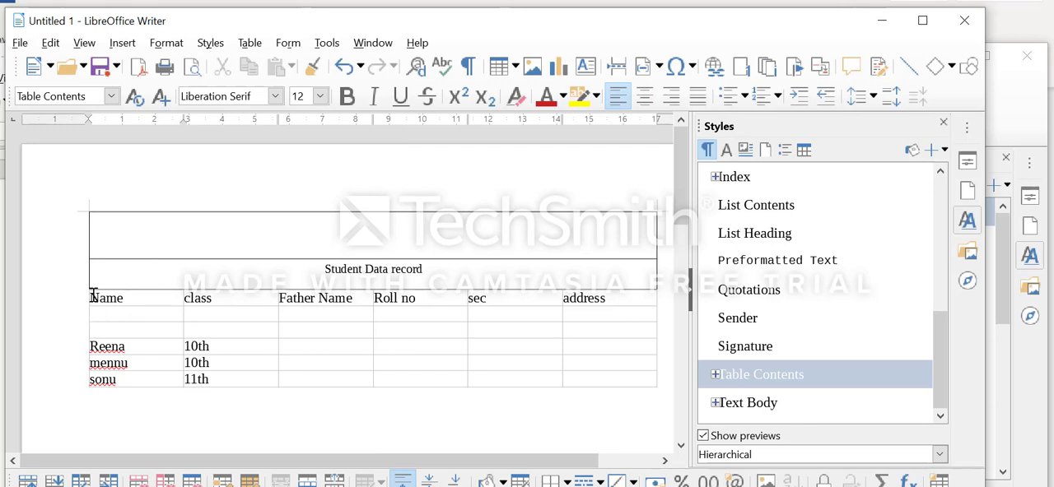
{"action": "left_click_drag", "start_coordinate": [93, 298], "coordinate": [229, 298]}
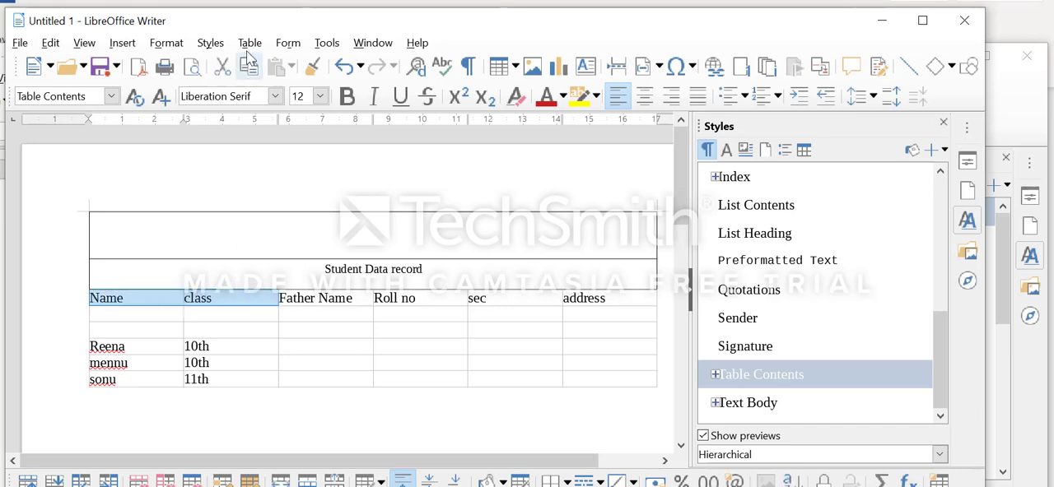
{"action": "left_click", "coordinate": [251, 44]}
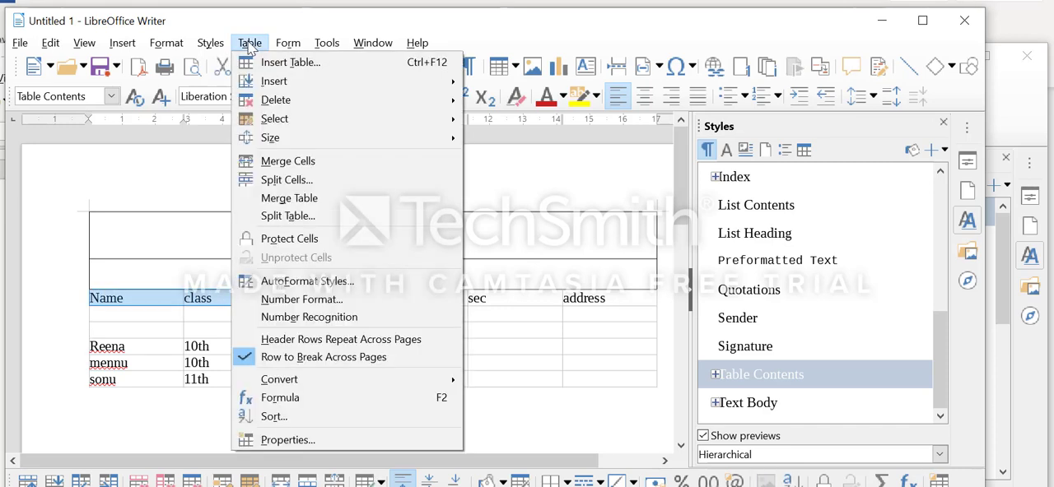
{"action": "left_click", "coordinate": [310, 162]}
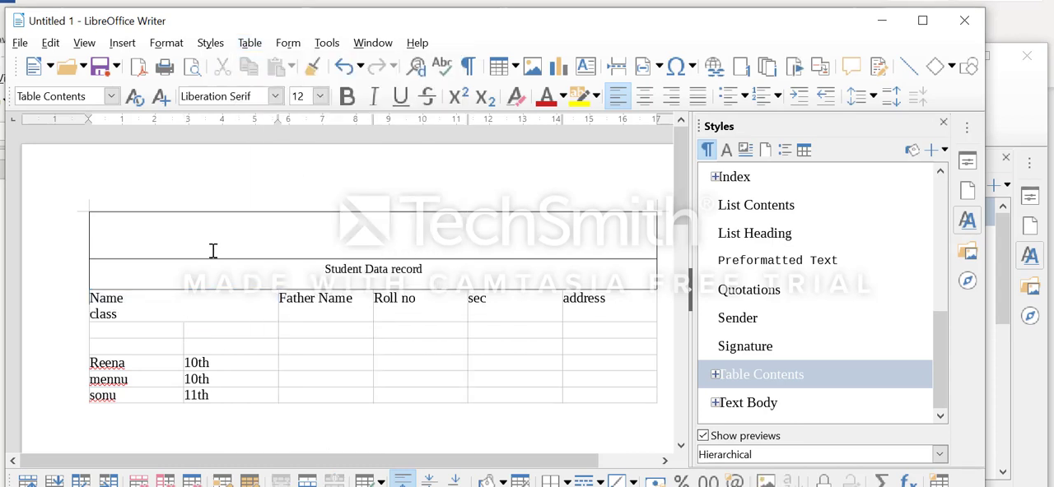
Split the Roll no header cell vertically into 2 cells
{"action": "left_click", "coordinate": [190, 331]}
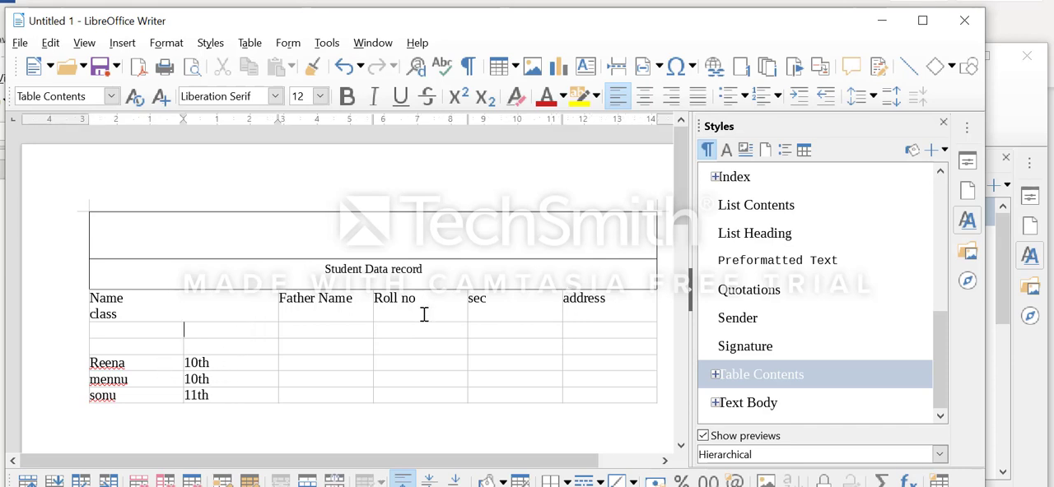
{"action": "left_click_drag", "start_coordinate": [376, 298], "coordinate": [437, 304]}
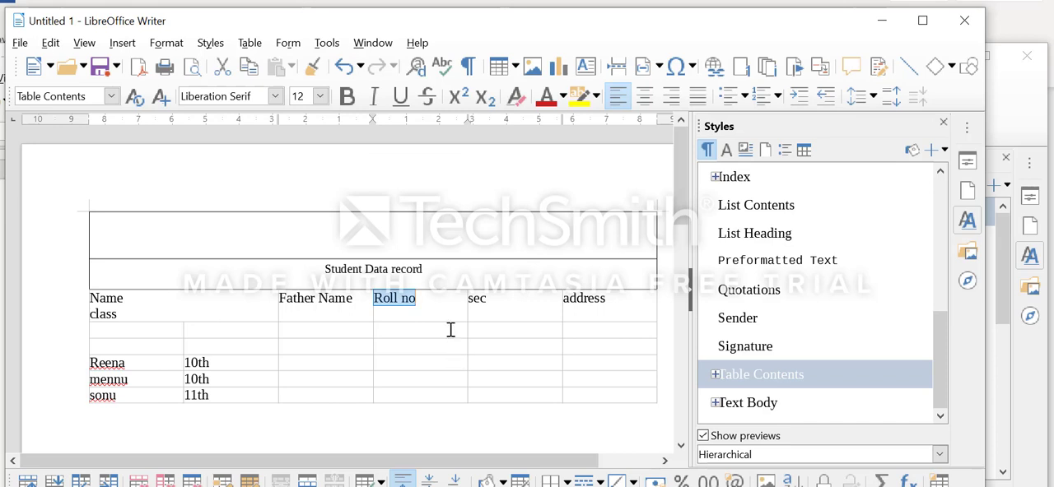
{"action": "left_click", "coordinate": [445, 303]}
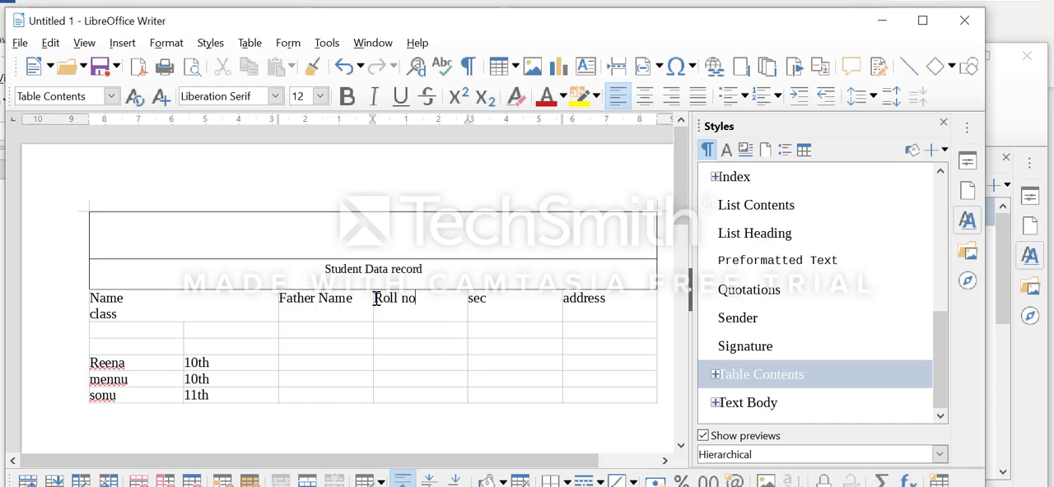
{"action": "left_click_drag", "start_coordinate": [375, 300], "coordinate": [458, 301]}
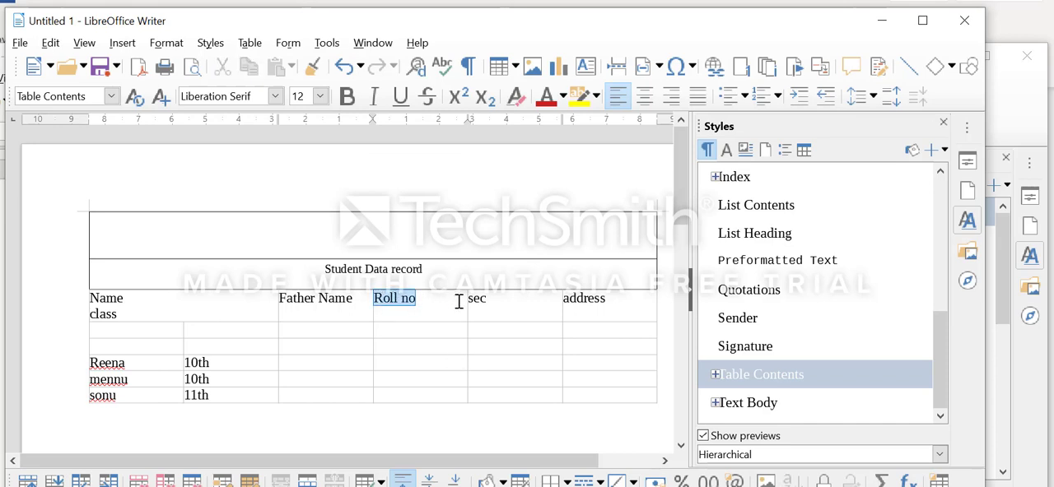
{"action": "left_click", "coordinate": [250, 43]}
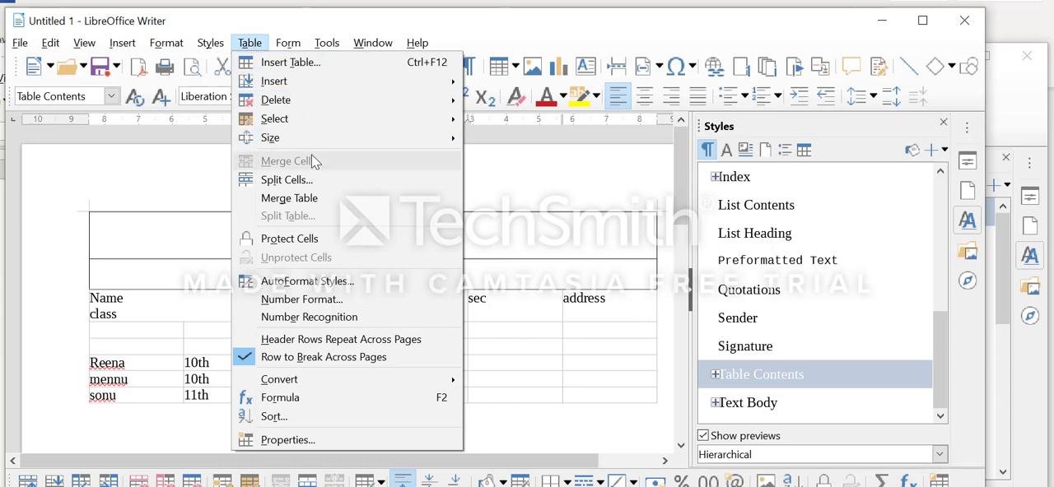
{"action": "left_click", "coordinate": [314, 182]}
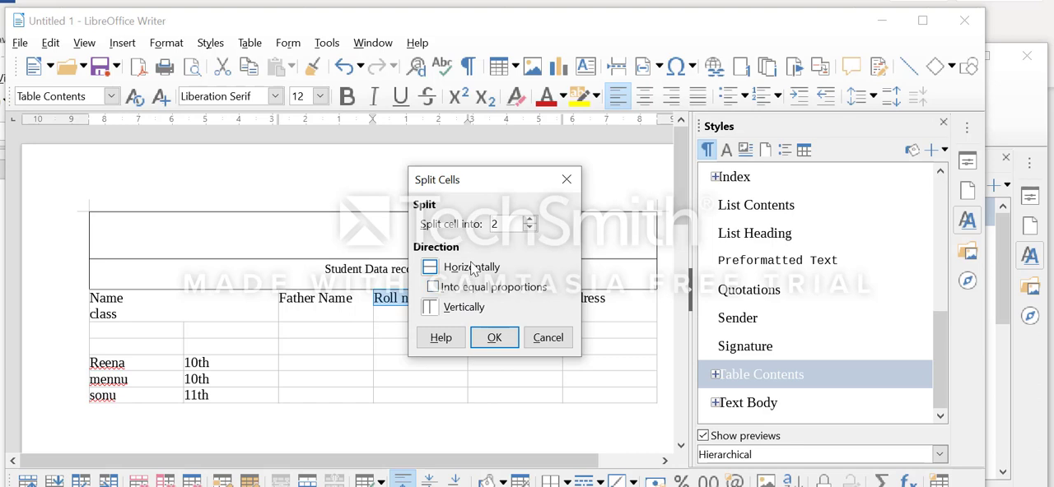
{"action": "left_click", "coordinate": [436, 311]}
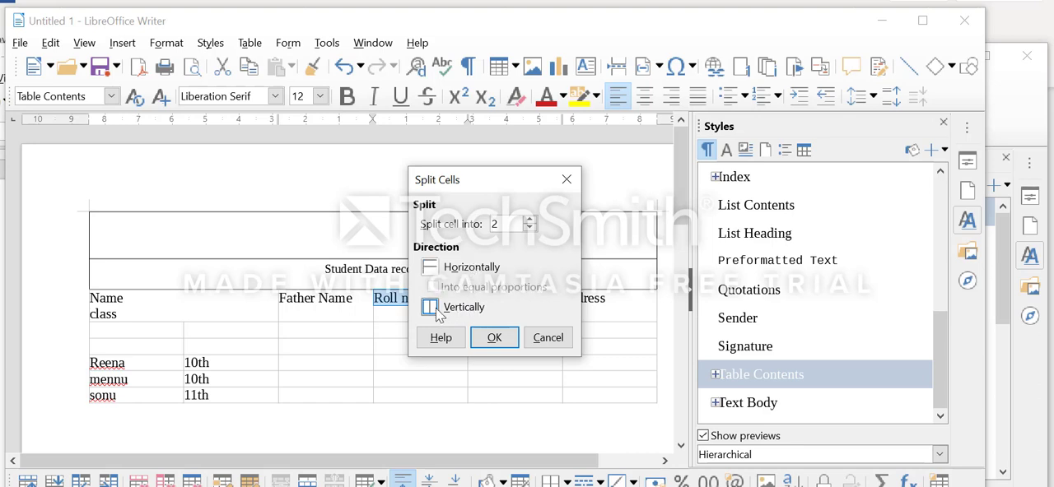
{"action": "left_click", "coordinate": [496, 338]}
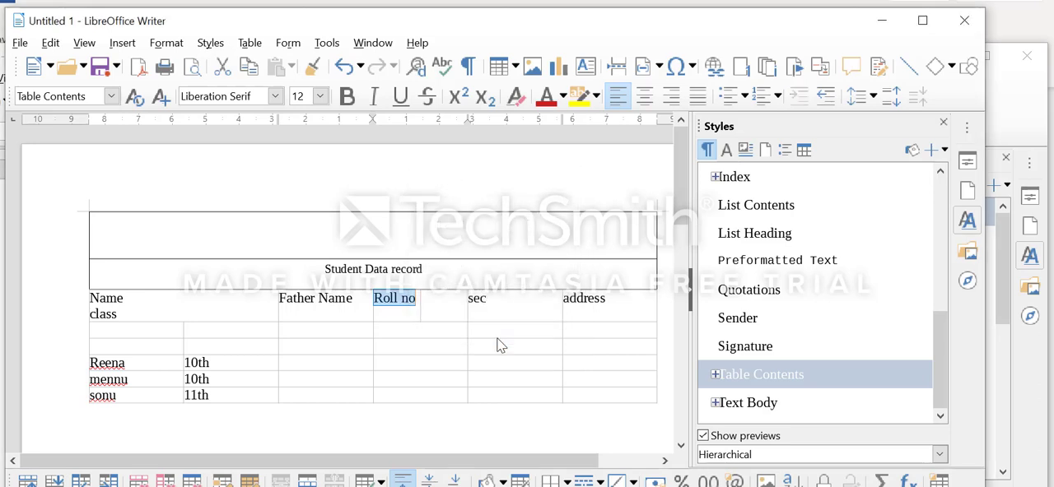
Enter "Srn no" in the empty header cell between Roll no and sec
{"action": "left_click", "coordinate": [439, 308]}
{"action": "left_click", "coordinate": [445, 306]}
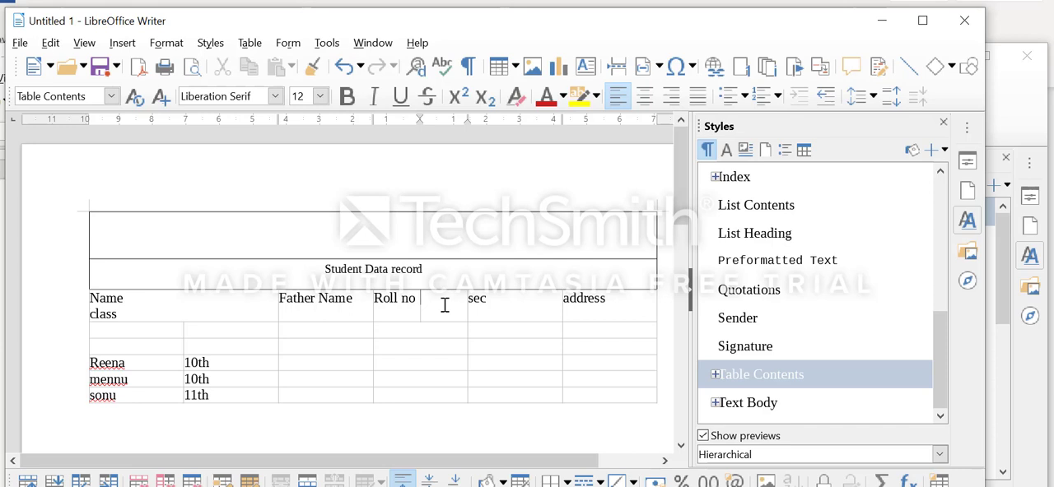
{"action": "type", "text": "Srn no"}
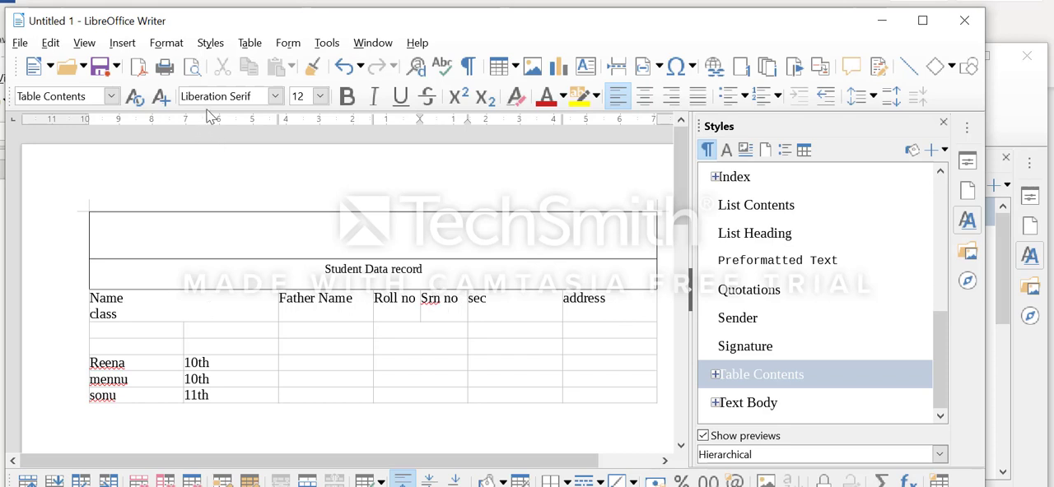
{"action": "left_click", "coordinate": [249, 43]}
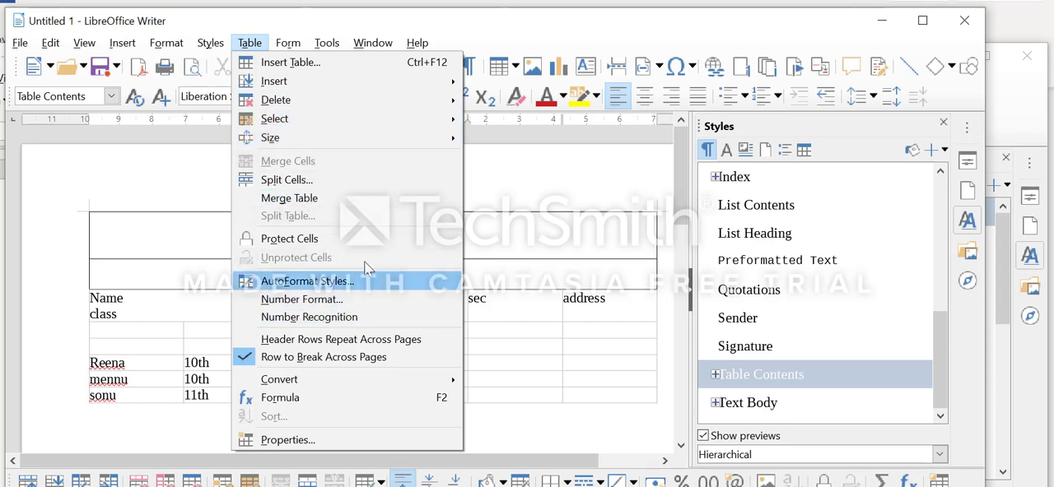
{"action": "left_click", "coordinate": [481, 215]}
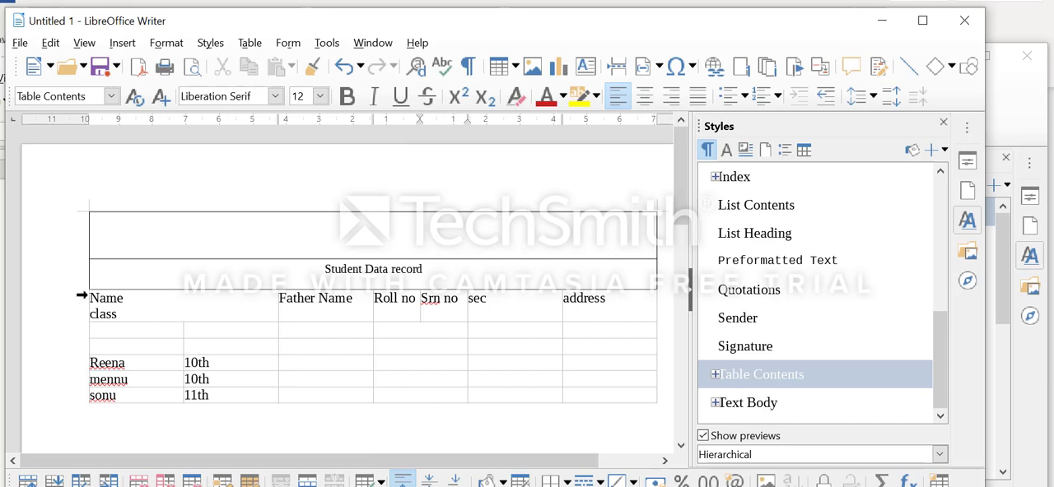
Change the font color of the merged Name and class header text to light green
{"action": "left_click_drag", "start_coordinate": [90, 298], "coordinate": [212, 313]}
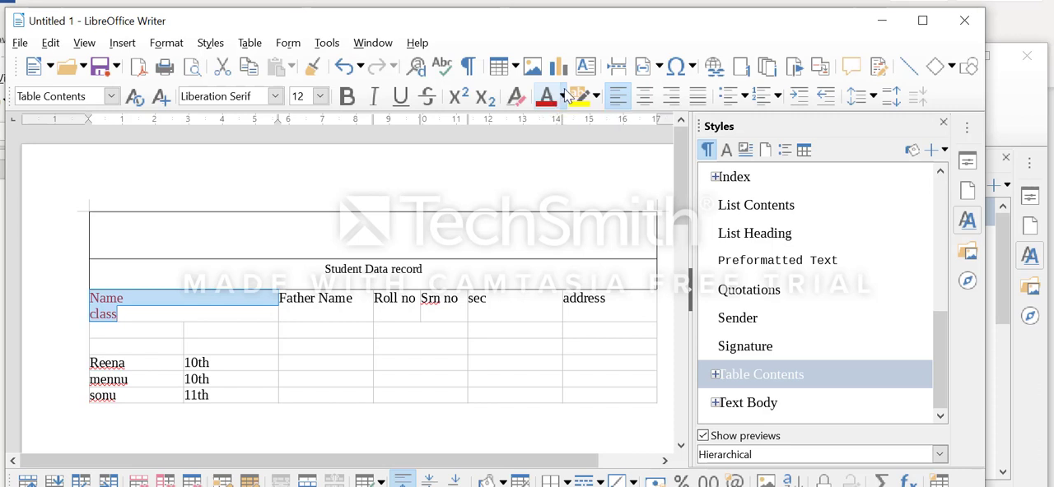
{"action": "left_click", "coordinate": [564, 96]}
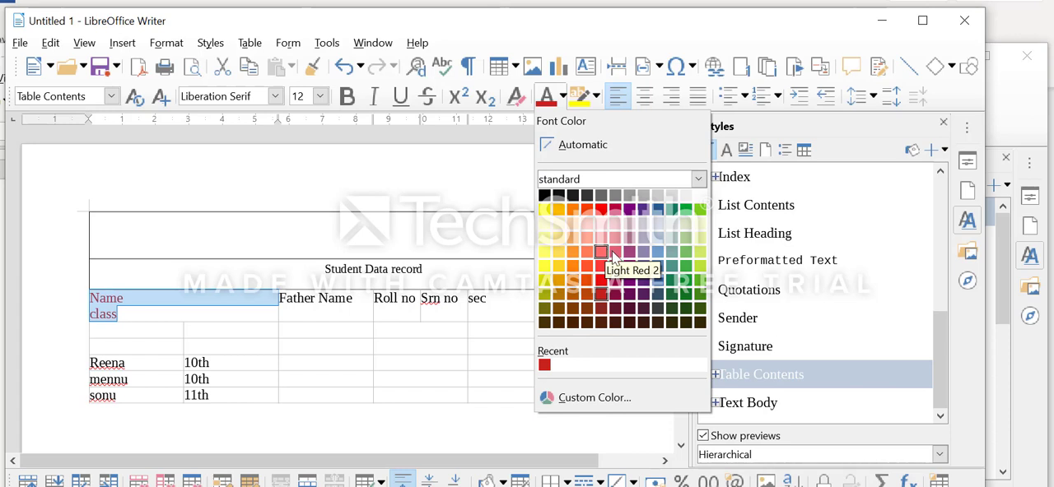
{"action": "left_click", "coordinate": [685, 251]}
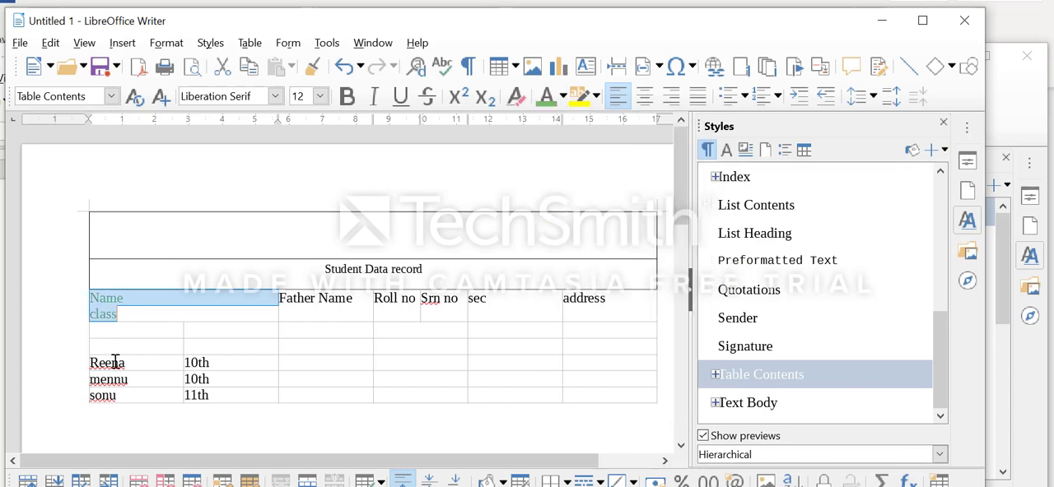
{"action": "left_click", "coordinate": [195, 331]}
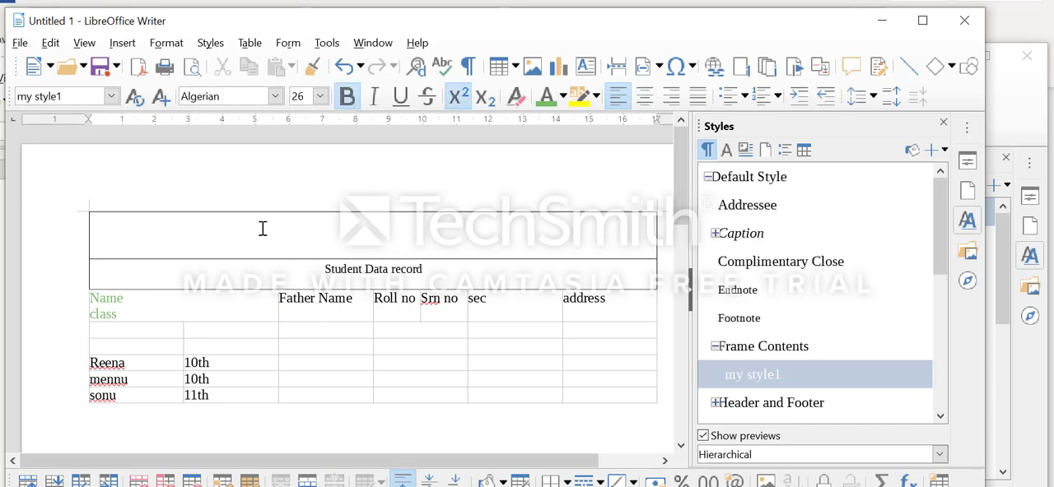
{"action": "left_click", "coordinate": [123, 44]}
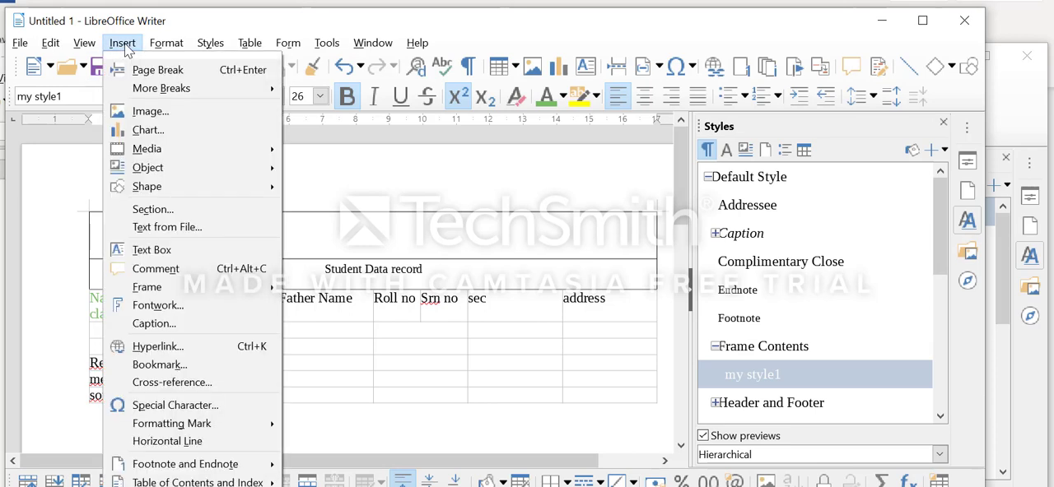
{"action": "left_click", "coordinate": [161, 115]}
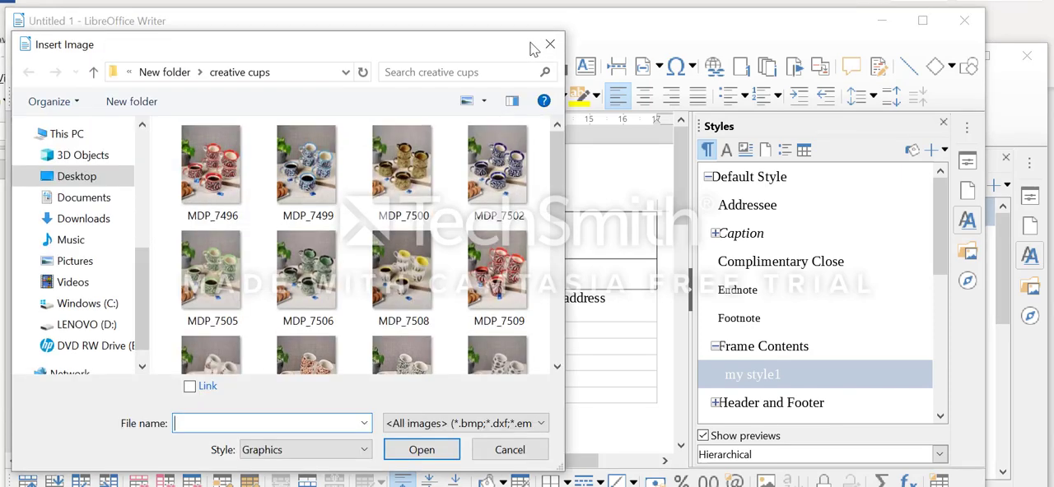
{"action": "left_click", "coordinate": [550, 44]}
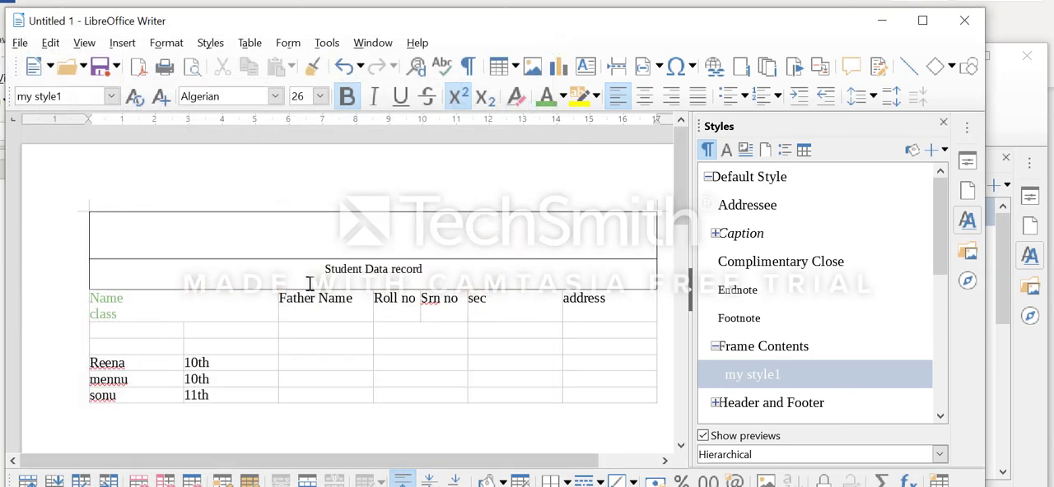